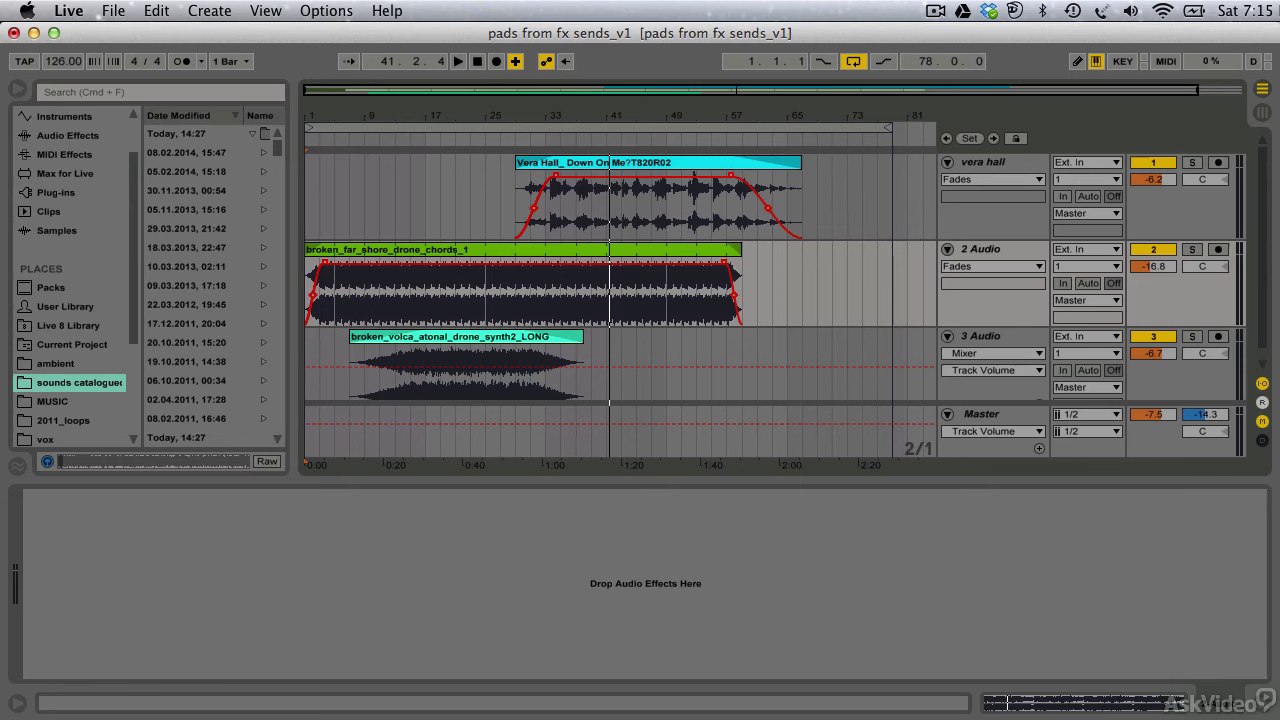
Step: Insert two return tracks from the vera hall track's context menu
right_click(985, 170)
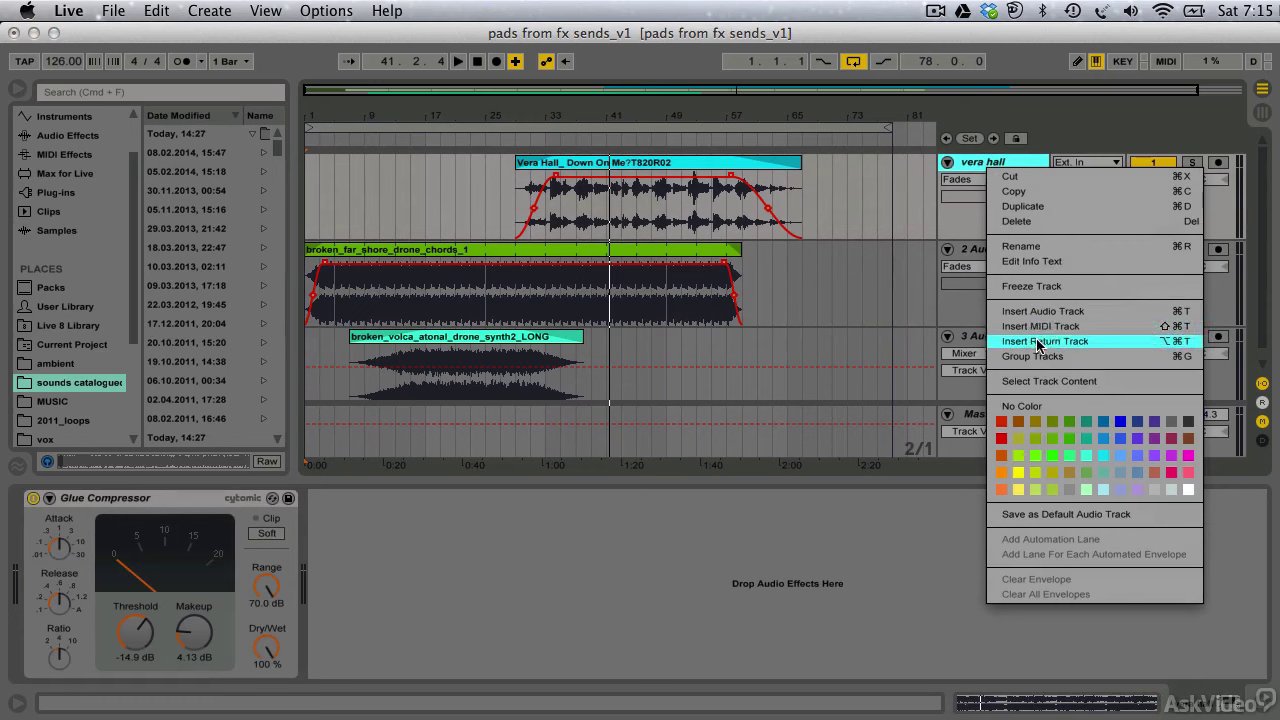
left_click(1037, 343)
right_click(987, 170)
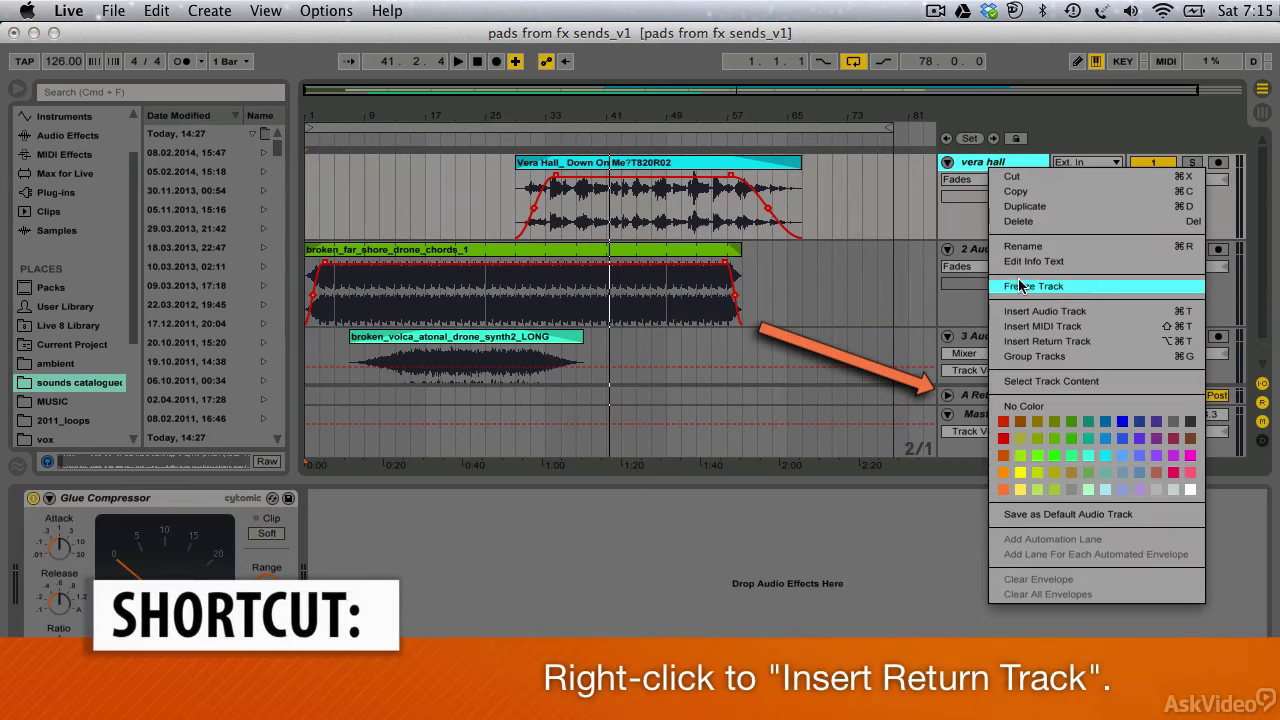
left_click(1037, 341)
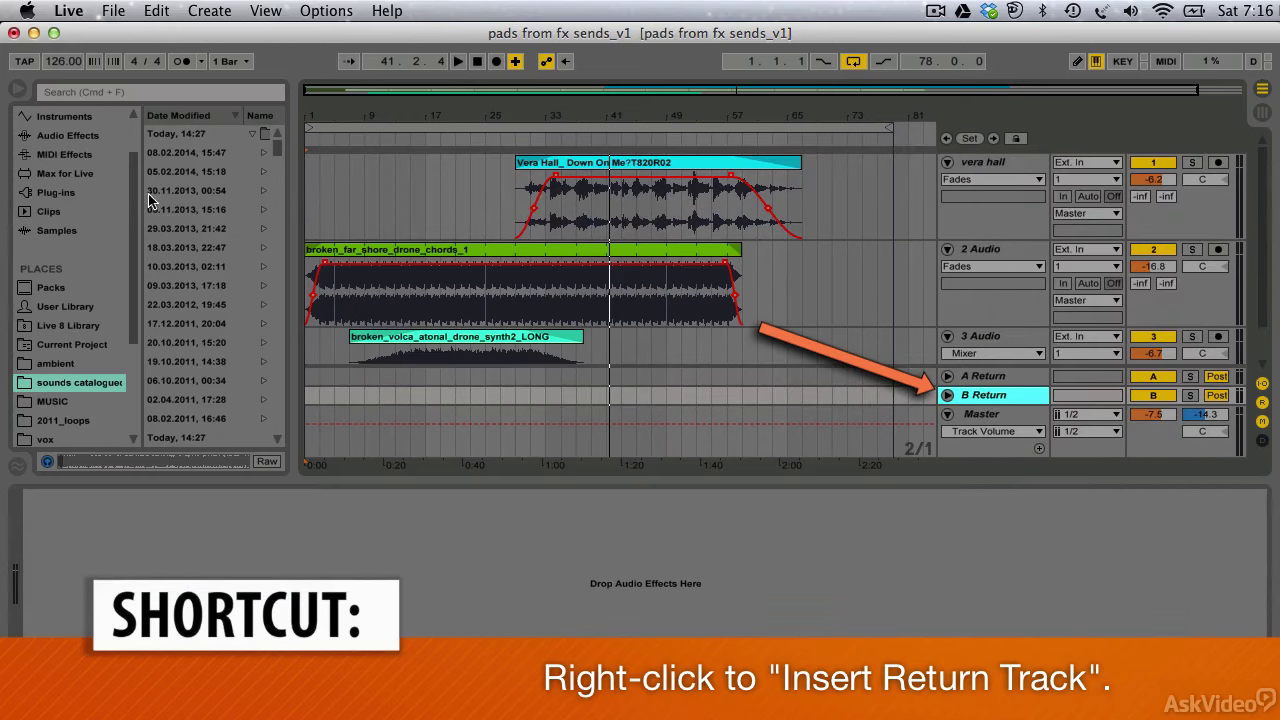
Step: Search the browser for 'Reverb' and load the Cathedral hall preset onto return A
left_click(60, 92)
type("Reverb")
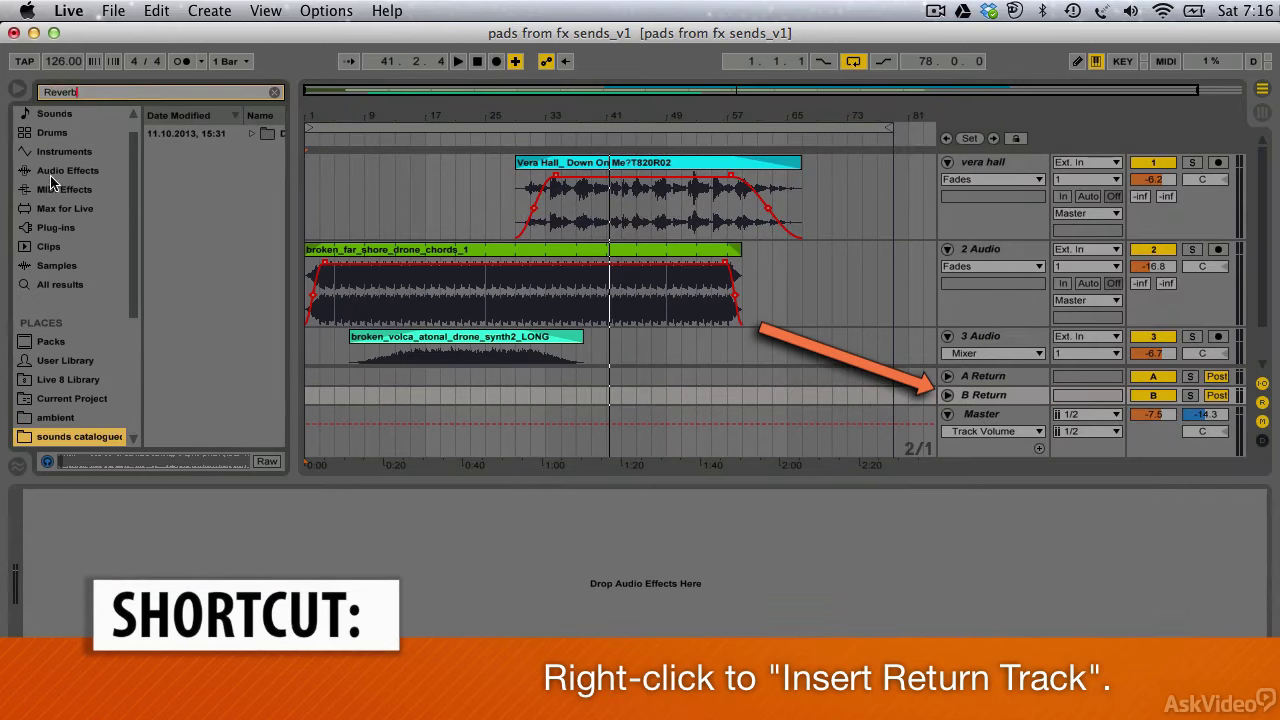
left_click(52, 178)
left_click(153, 152)
left_click(164, 171)
left_click(225, 209)
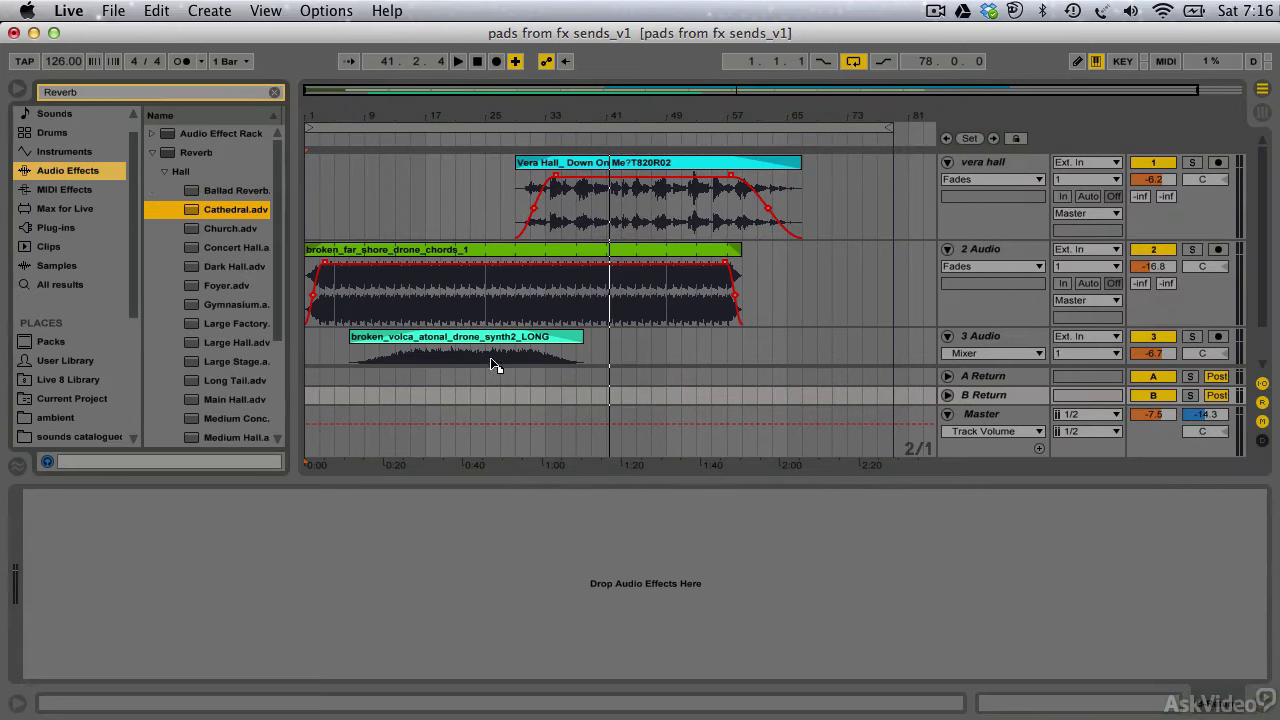
left_click_drag(490, 357, 490, 376)
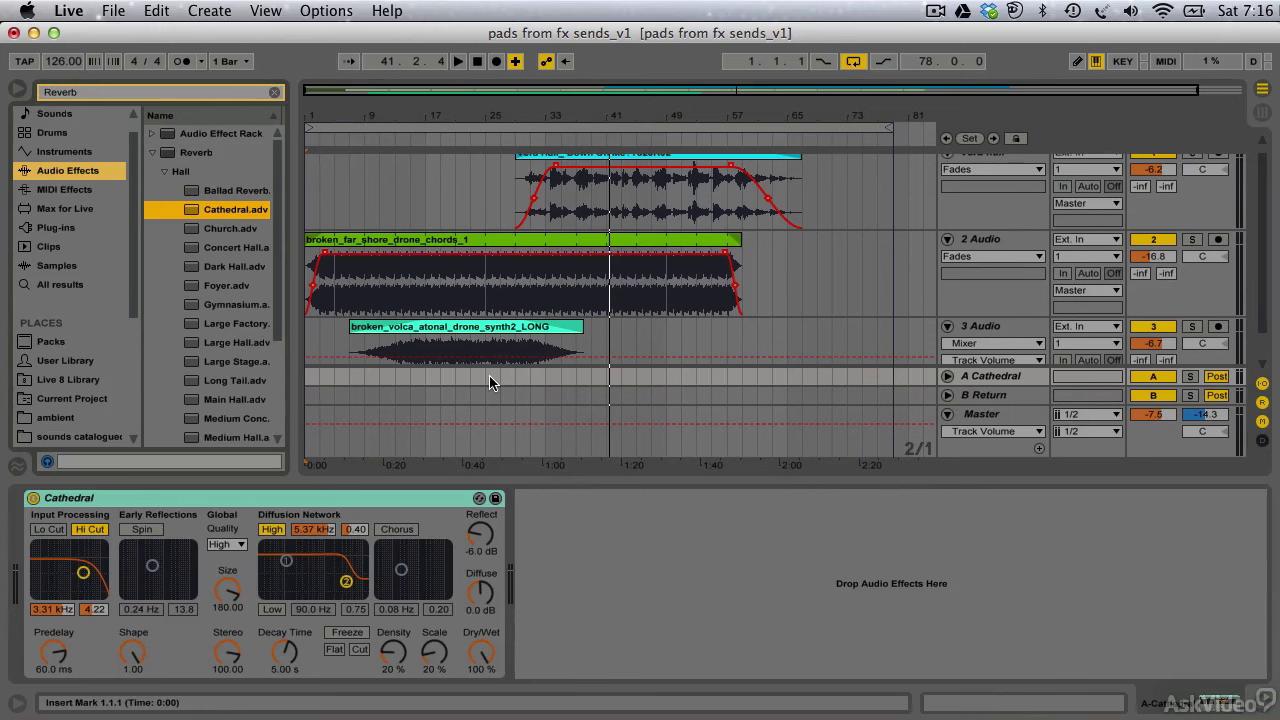
Step: Load the Large Factory reverb onto return B, followed by EQ Eight found via an 'EQ' search
left_click(225, 248)
left_click(225, 266)
left_click(225, 304)
left_click(224, 323)
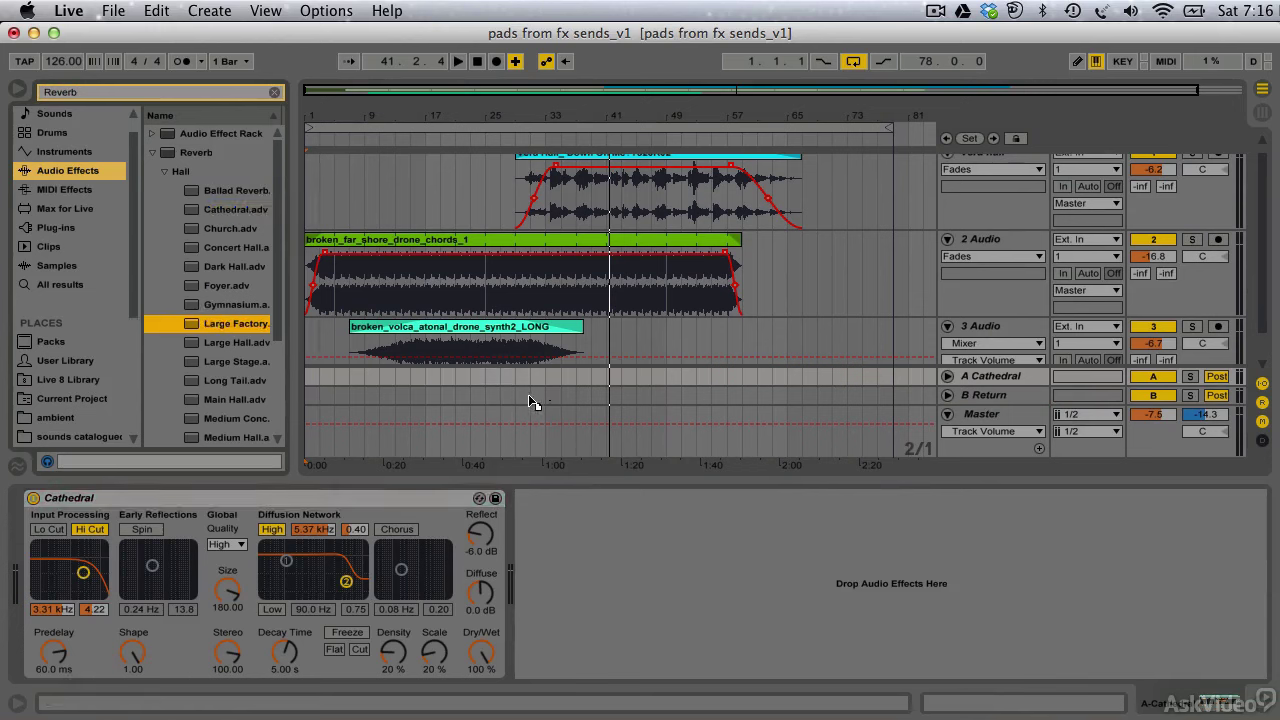
left_click_drag(529, 395, 530, 396)
left_click(88, 92)
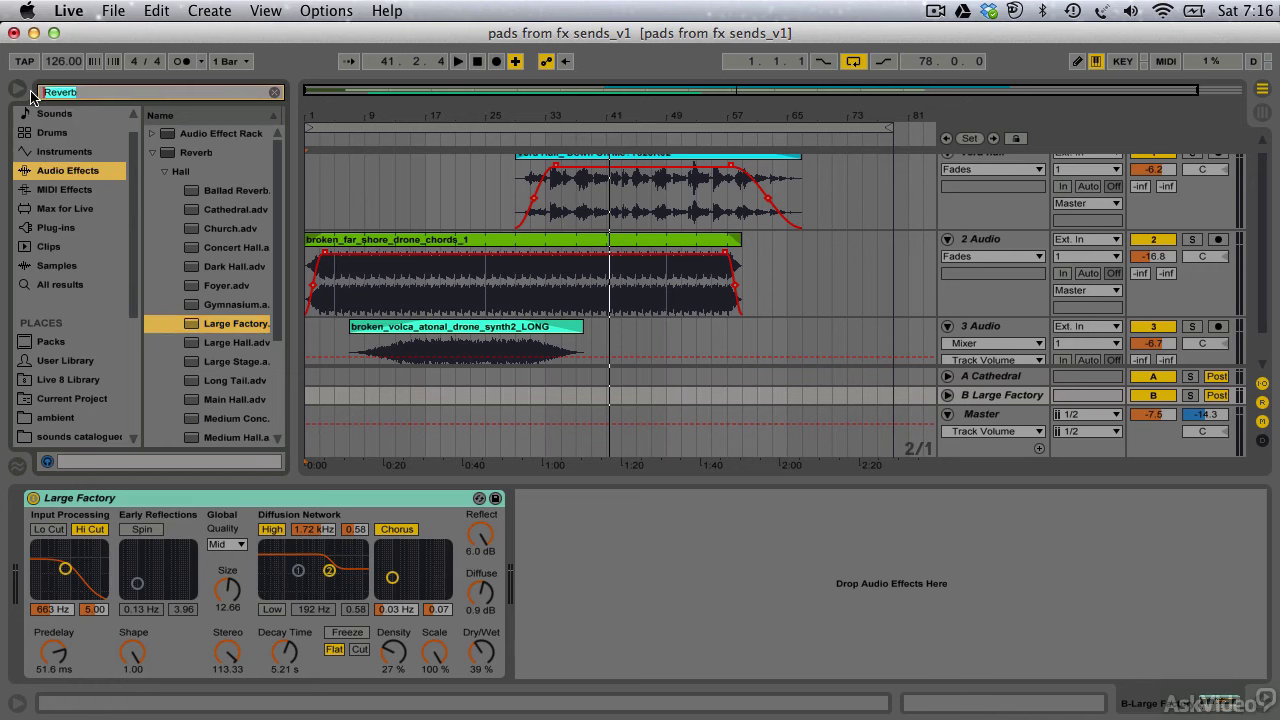
type("EQ")
left_click_drag(185, 156, 665, 606)
Step: Add EQ Eight after the Cathedral reverb, with band 8 as a low-pass near 2.12 kHz
left_click(950, 376)
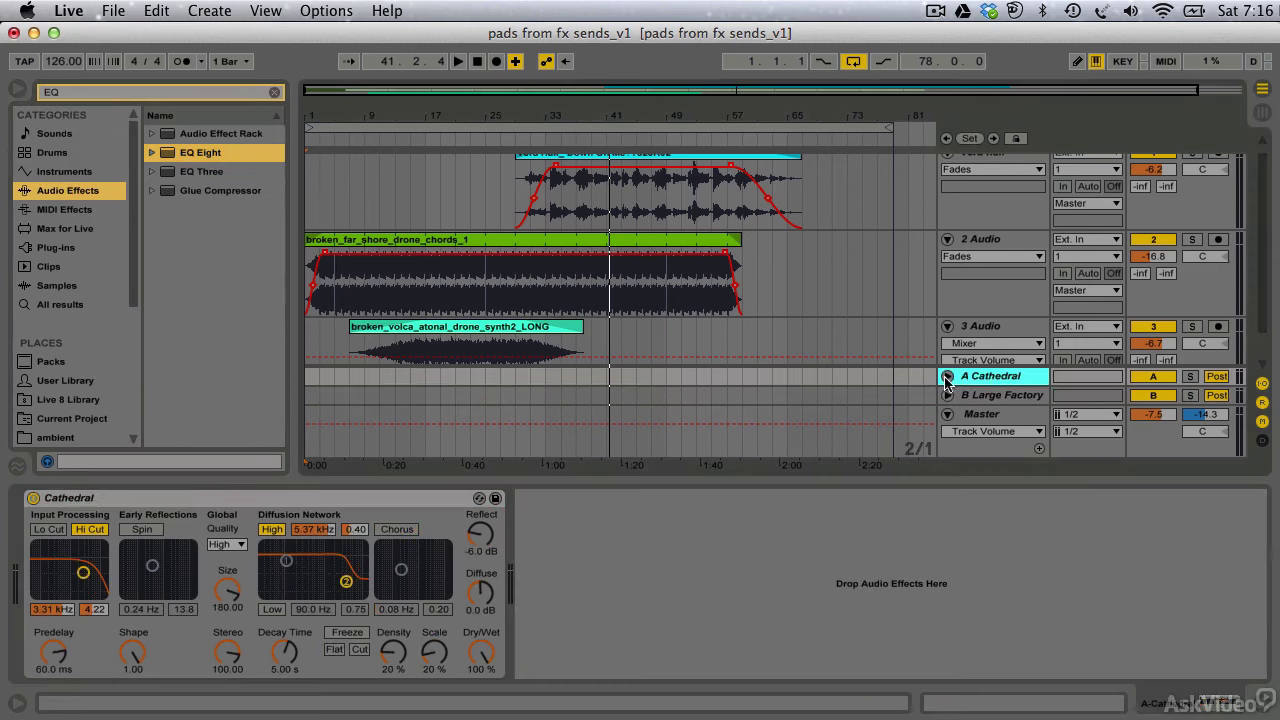
left_click_drag(200, 152, 700, 570)
left_click(913, 652)
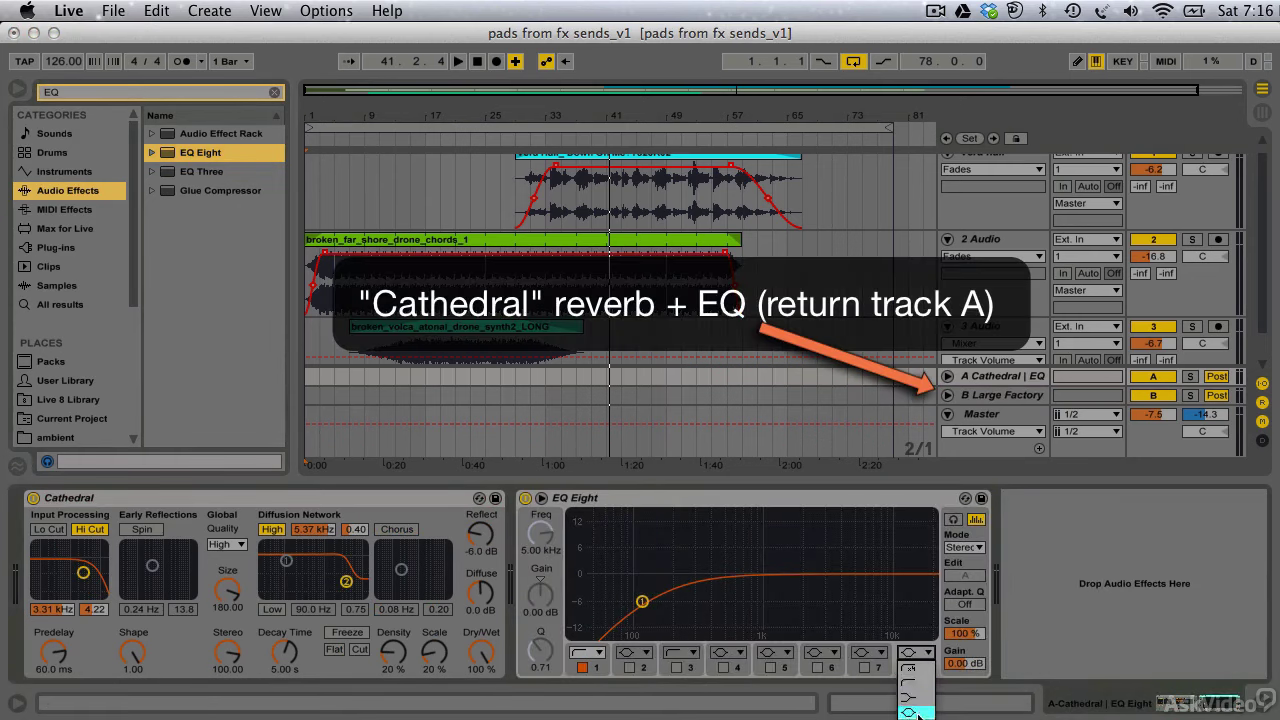
left_click(914, 690)
left_click(911, 667)
left_click_drag(923, 574, 803, 555)
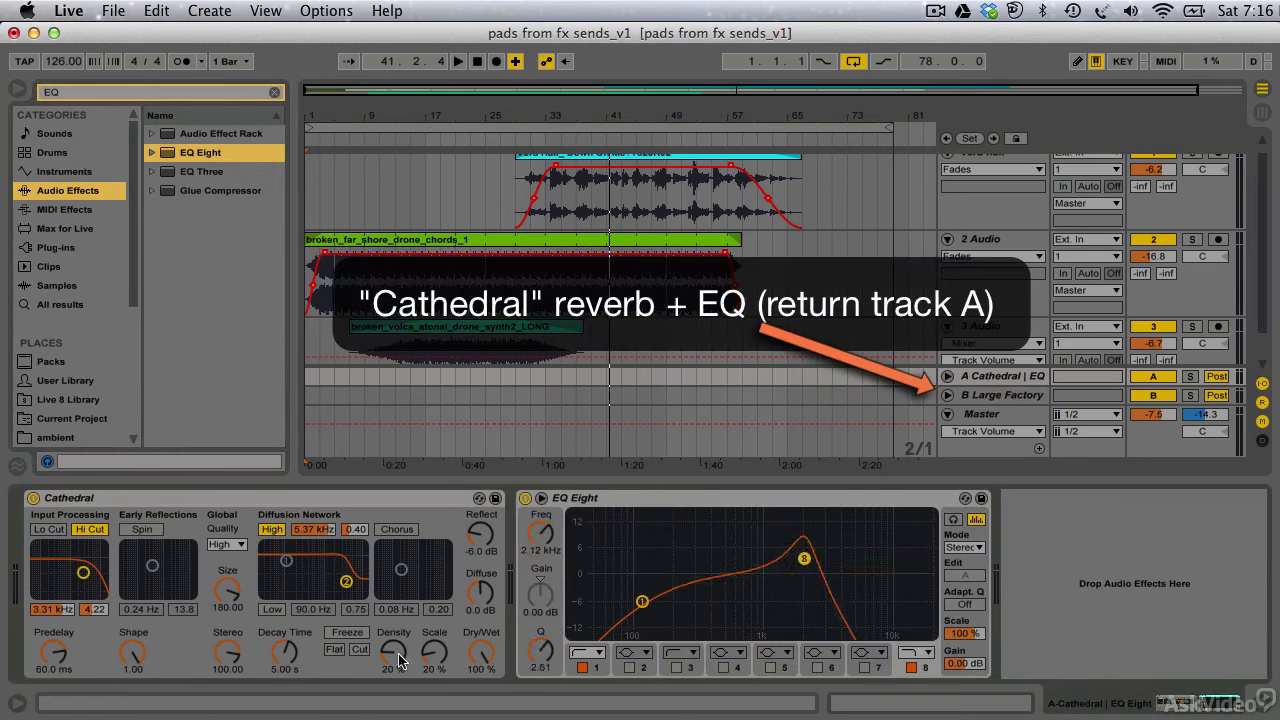
Step: Sharpen the filter Q, lengthen the reverb decays, and send the vera hall vocal into return A
left_click_drag(287, 652, 287, 630)
left_click(1000, 395)
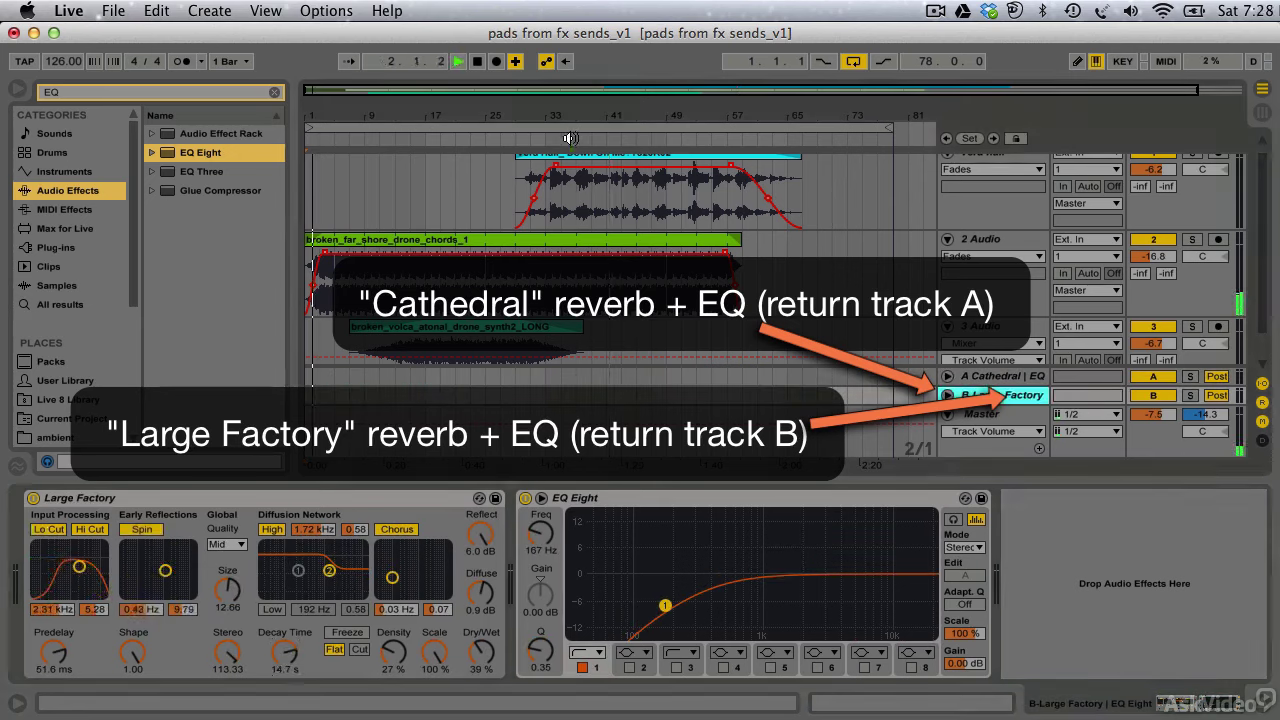
left_click_drag(1138, 186, 1160, 165)
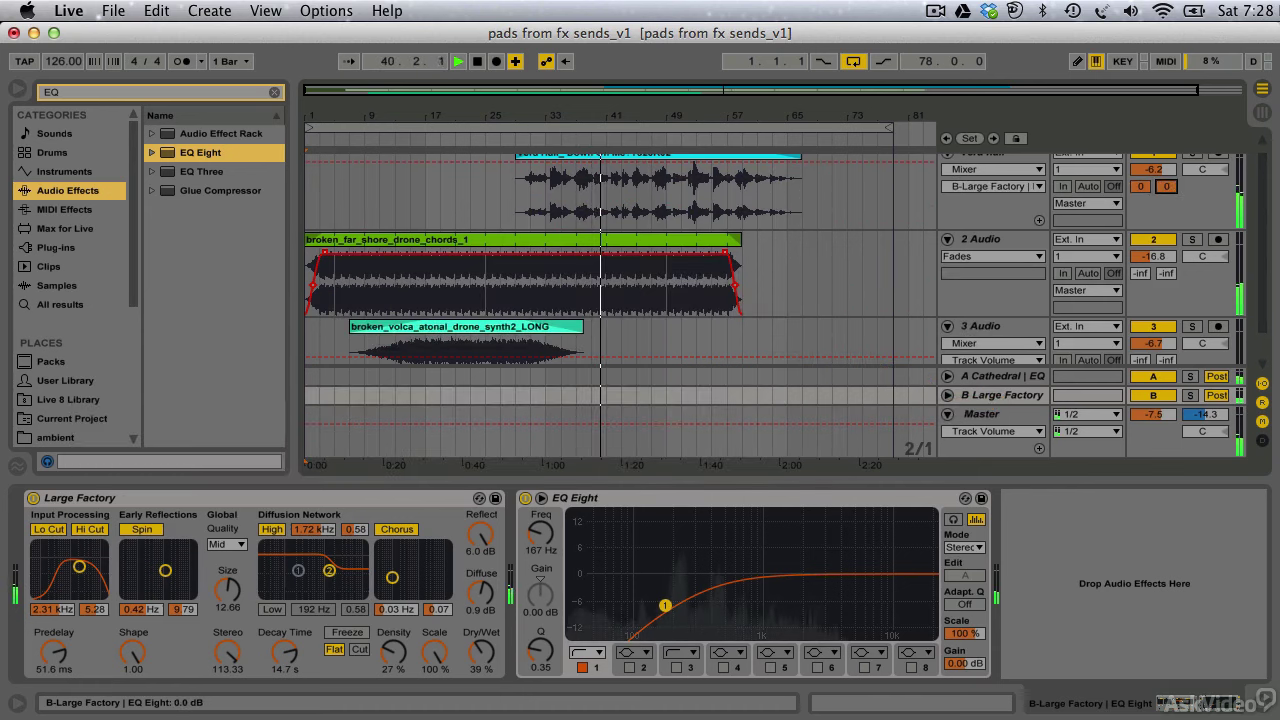
Step: Deactivate both drone tracks, route vera hall to Sends Only, and set Large Factory to 100% wet
left_click(1153, 240)
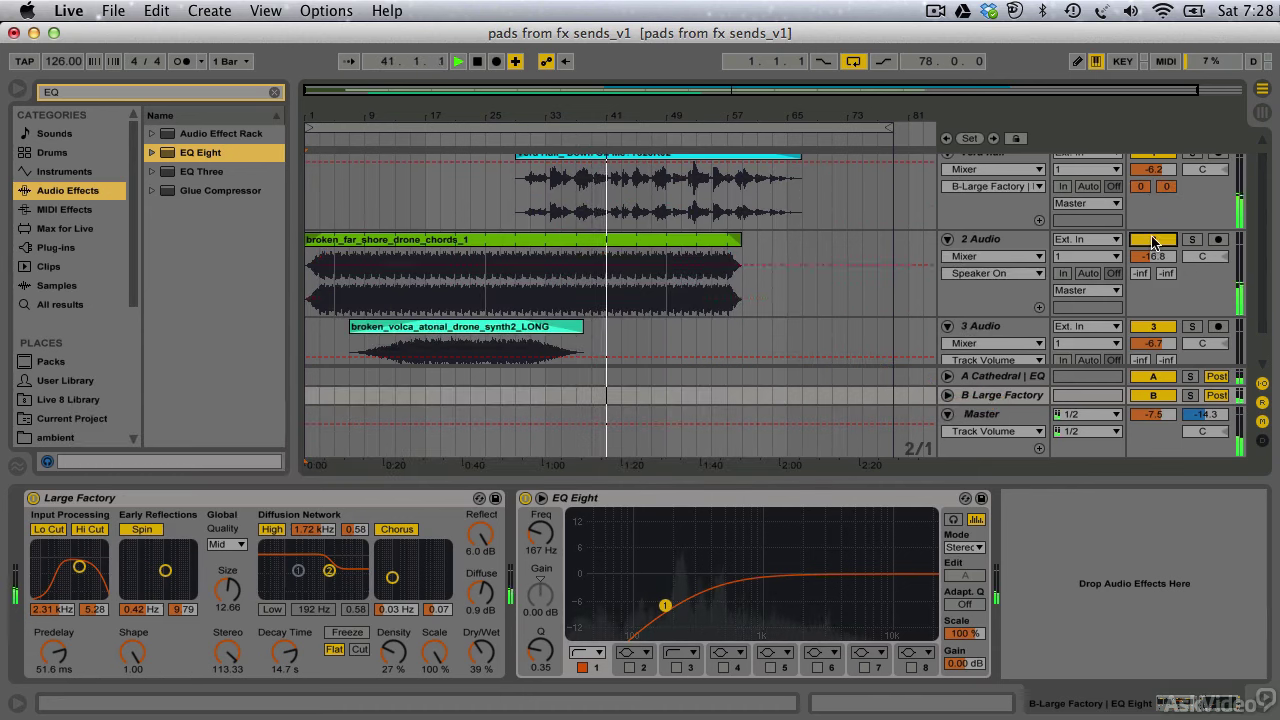
left_click(1153, 327)
scroll(1014, 218, "up", 1)
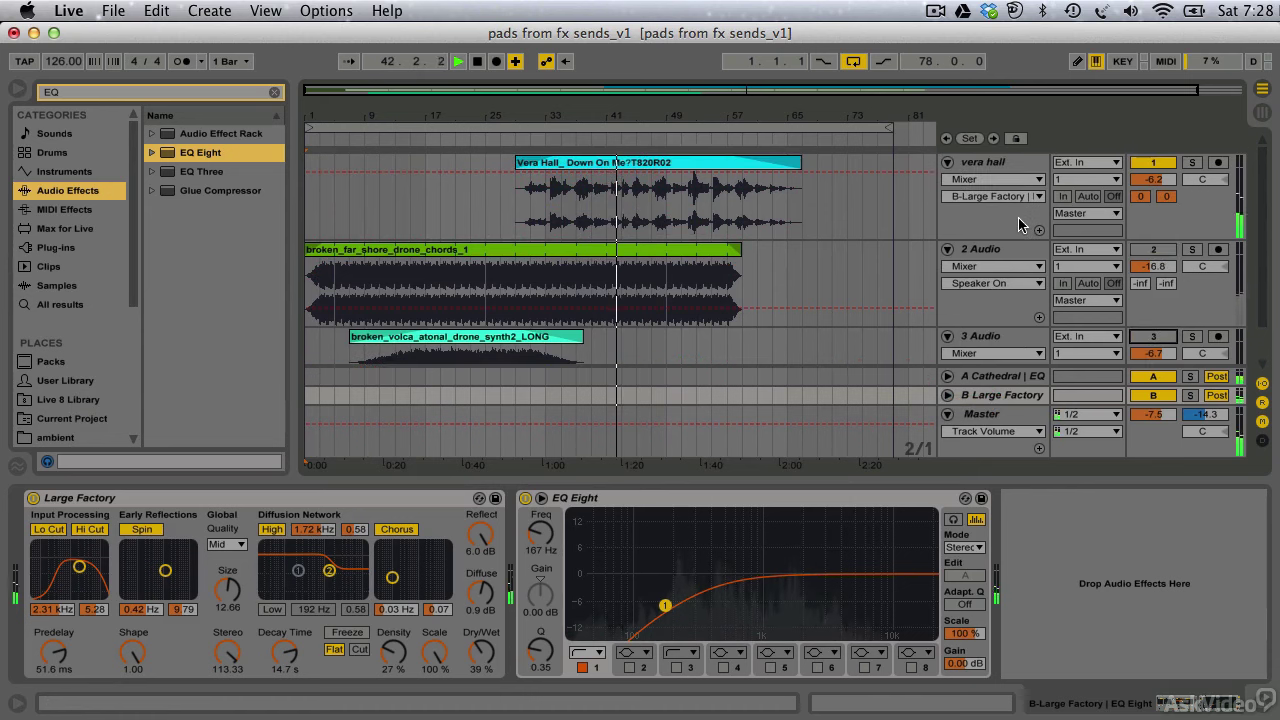
left_click(1076, 181)
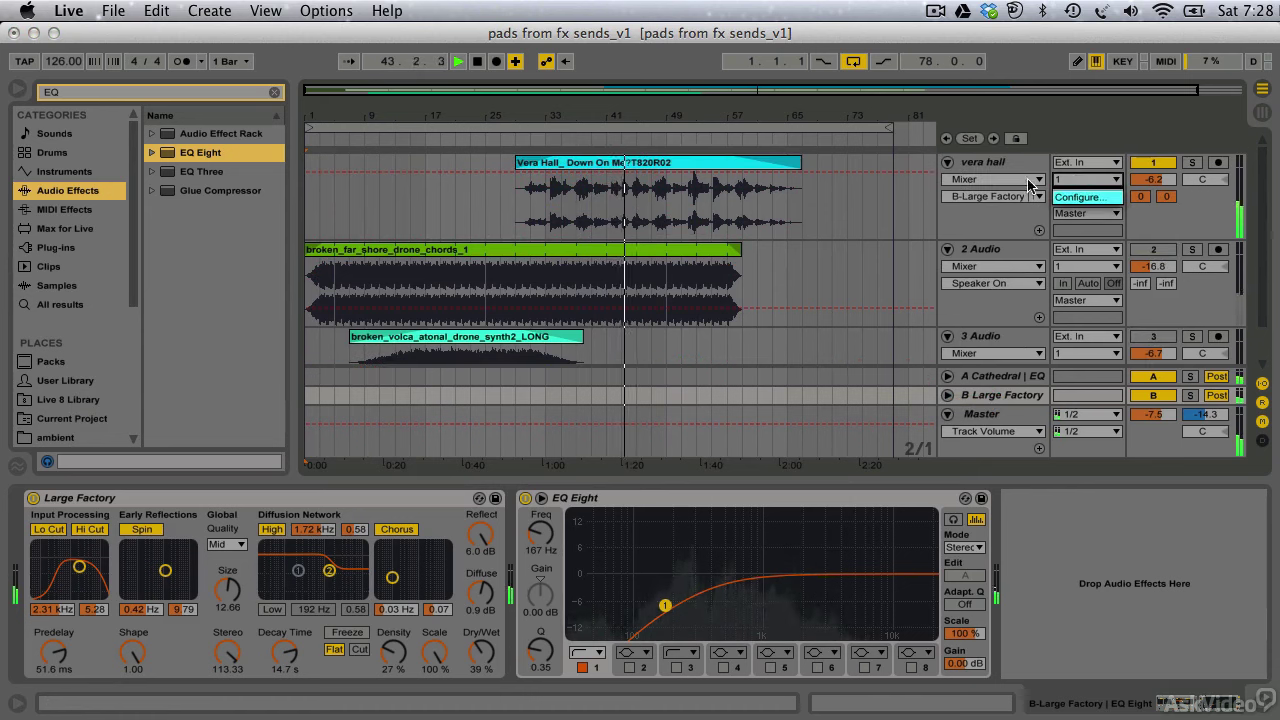
left_click(1079, 213)
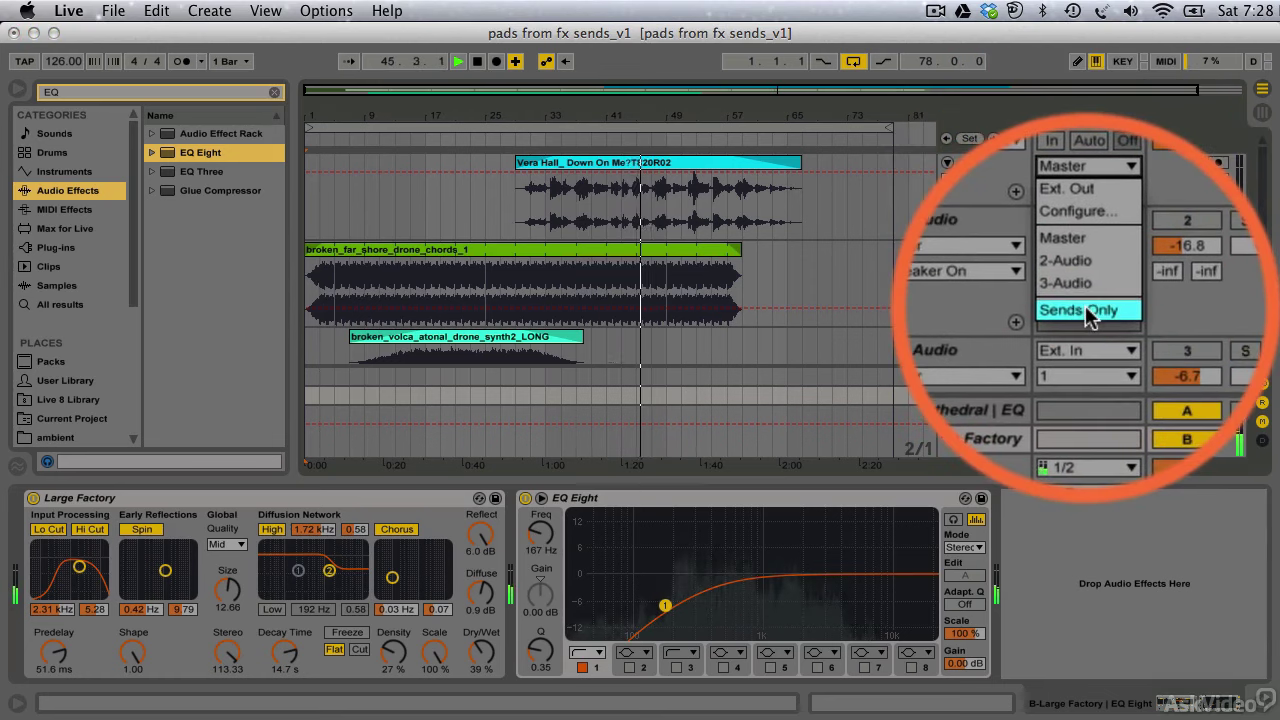
left_click(1085, 308)
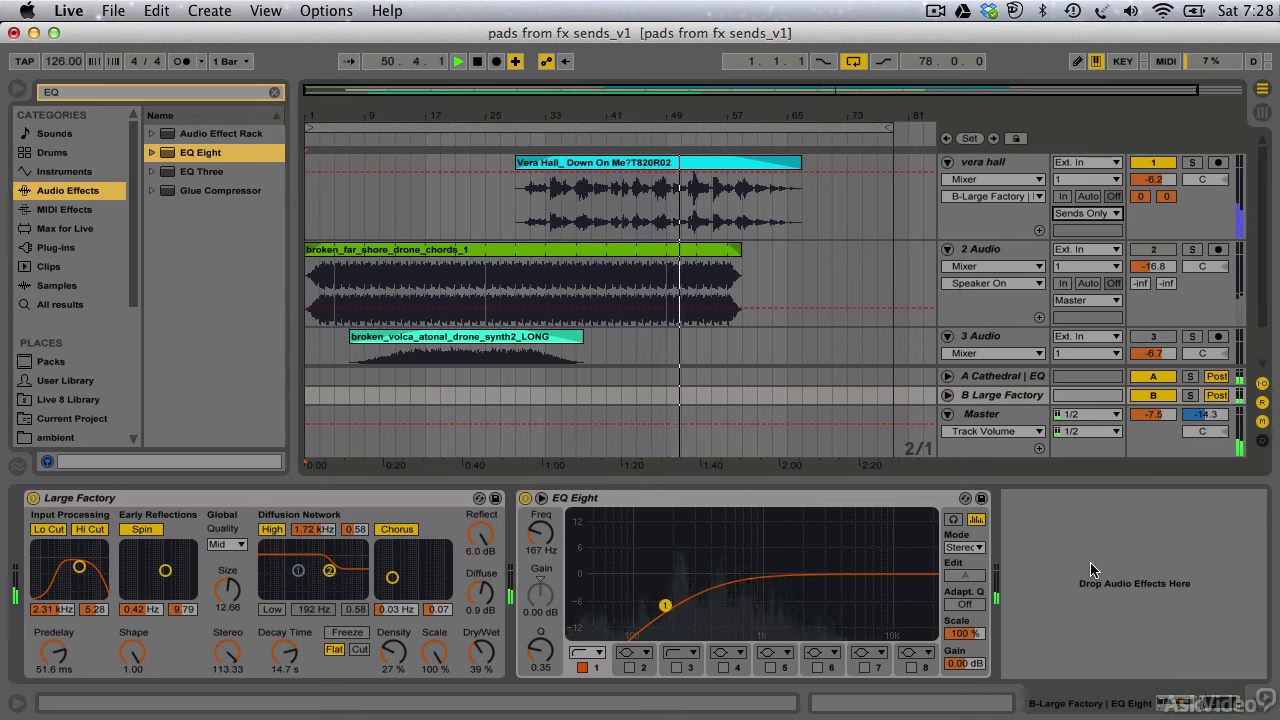
left_click_drag(481, 650, 481, 600)
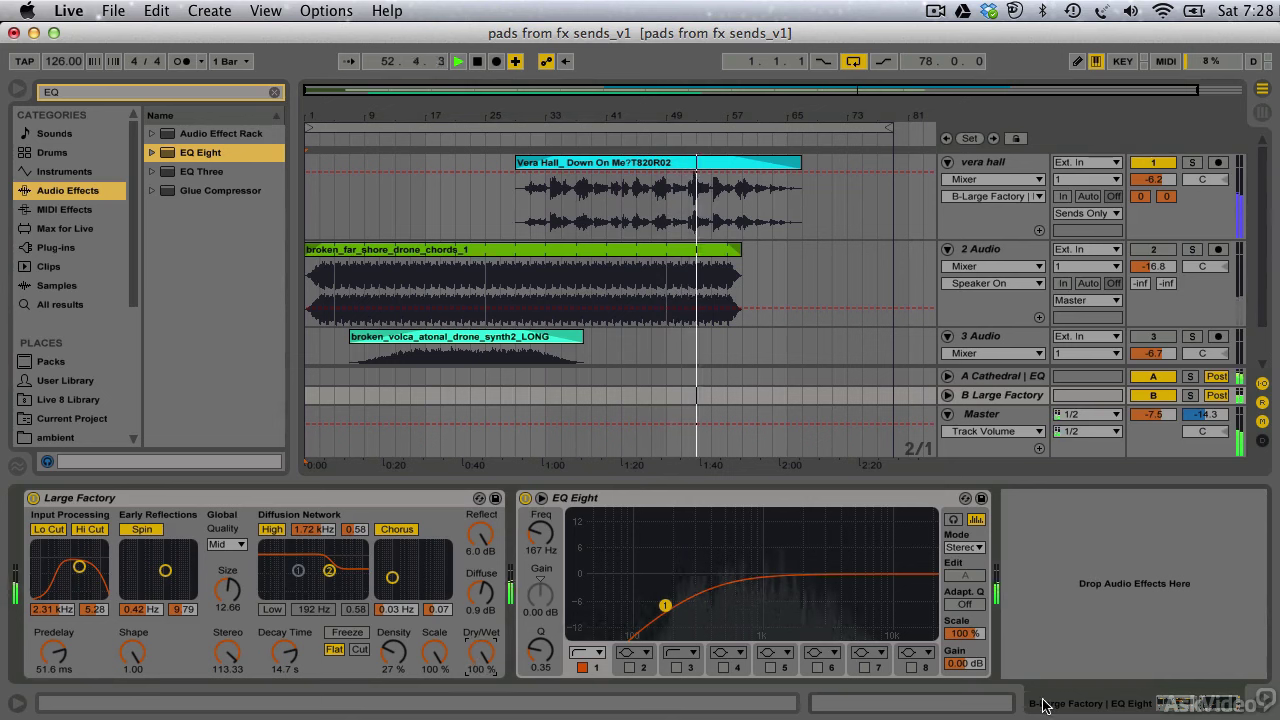
Step: Compare the Large Factory and Cathedral return devices, ending on Large Factory
left_click(995, 395)
left_click(995, 376)
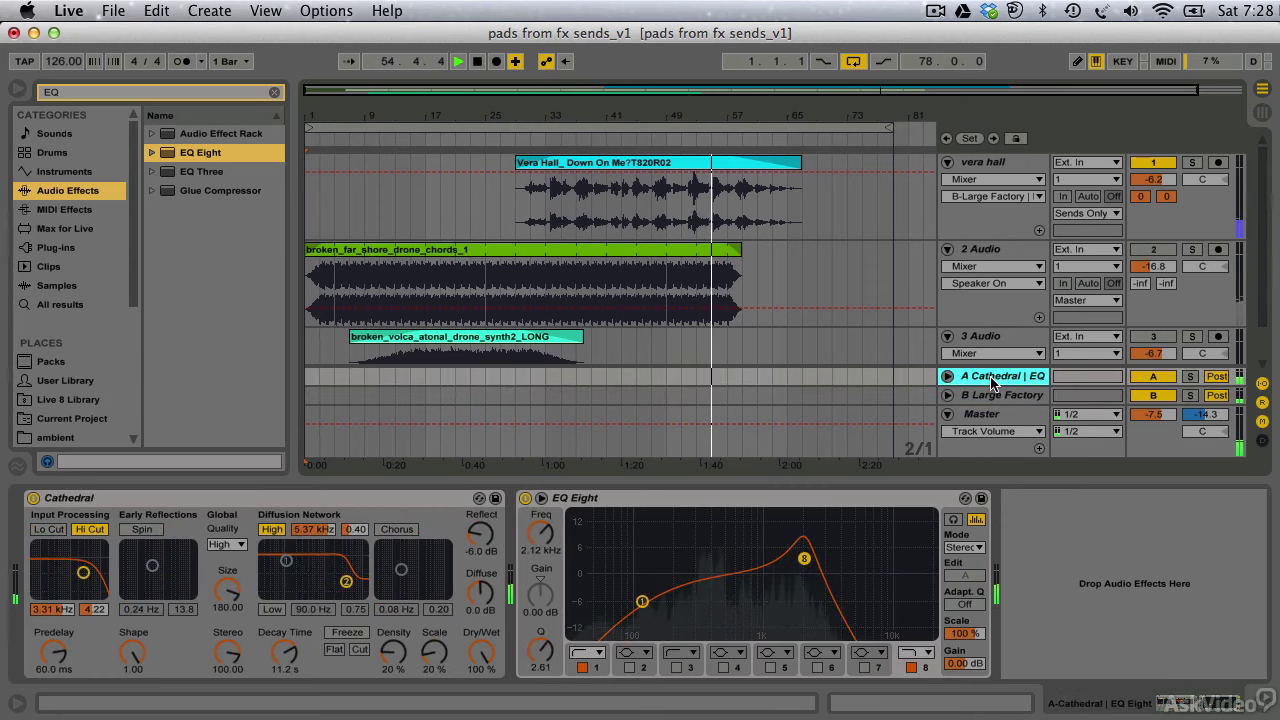
left_click(994, 396)
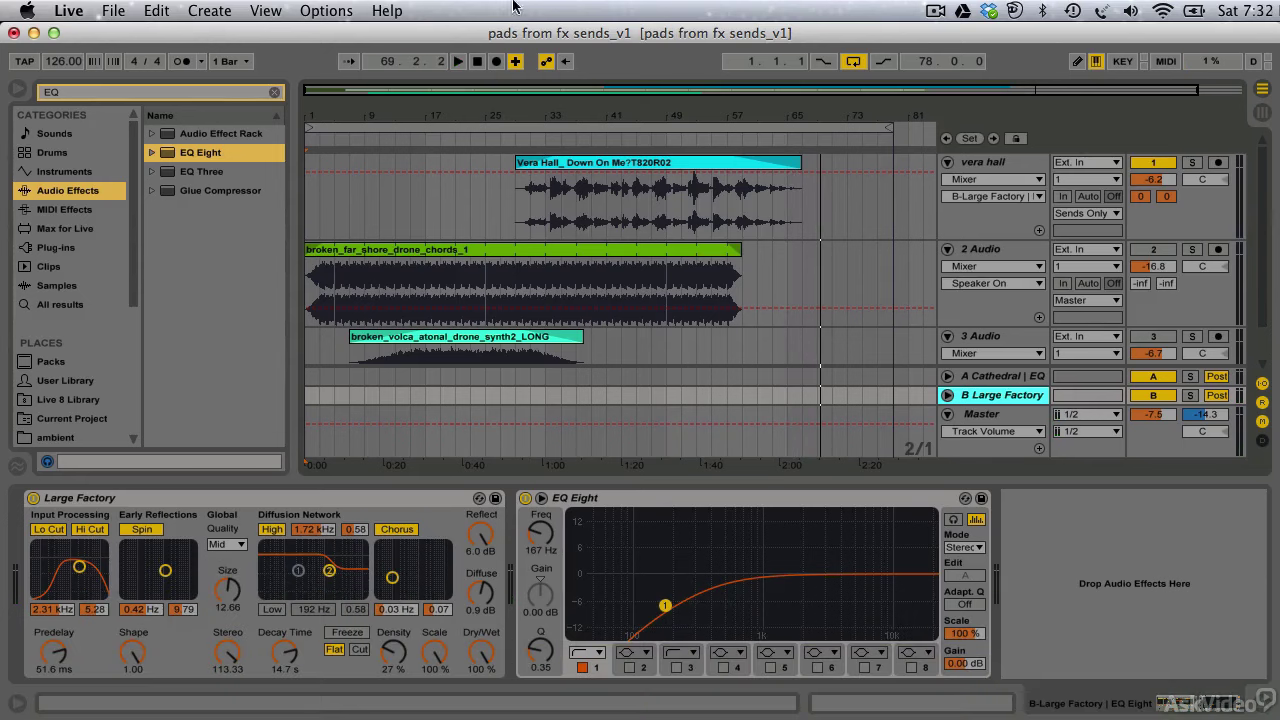
Step: Clear the 'EQ' browser search, narrow the browser, fold 2 Audio and select the vera hall track
left_click(275, 94)
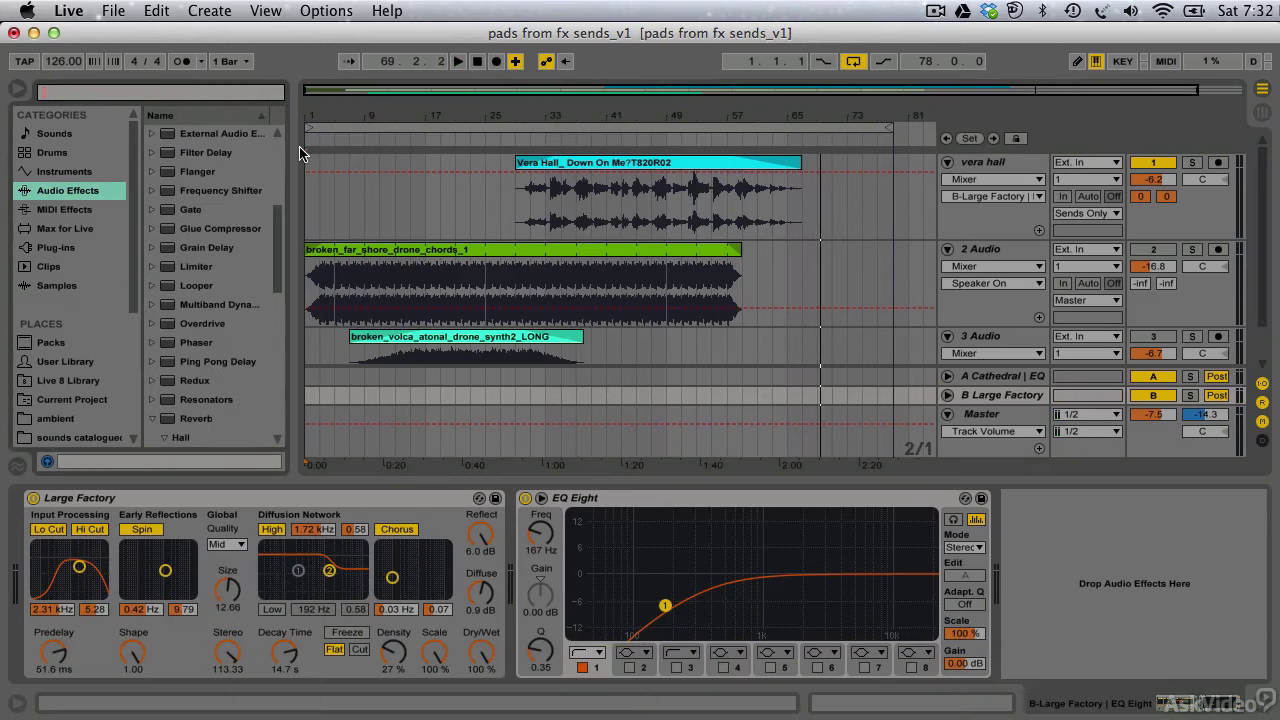
left_click_drag(296, 149, 186, 149)
left_click(948, 250)
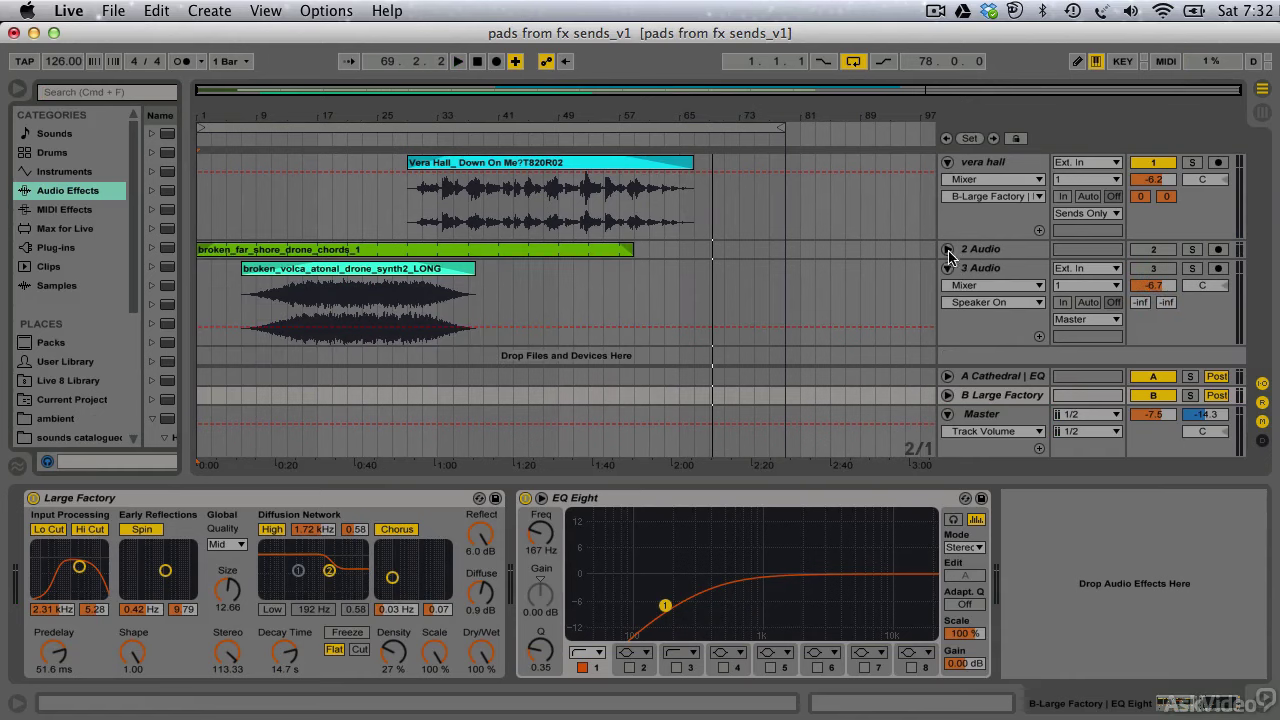
left_click(965, 268)
left_click(990, 168)
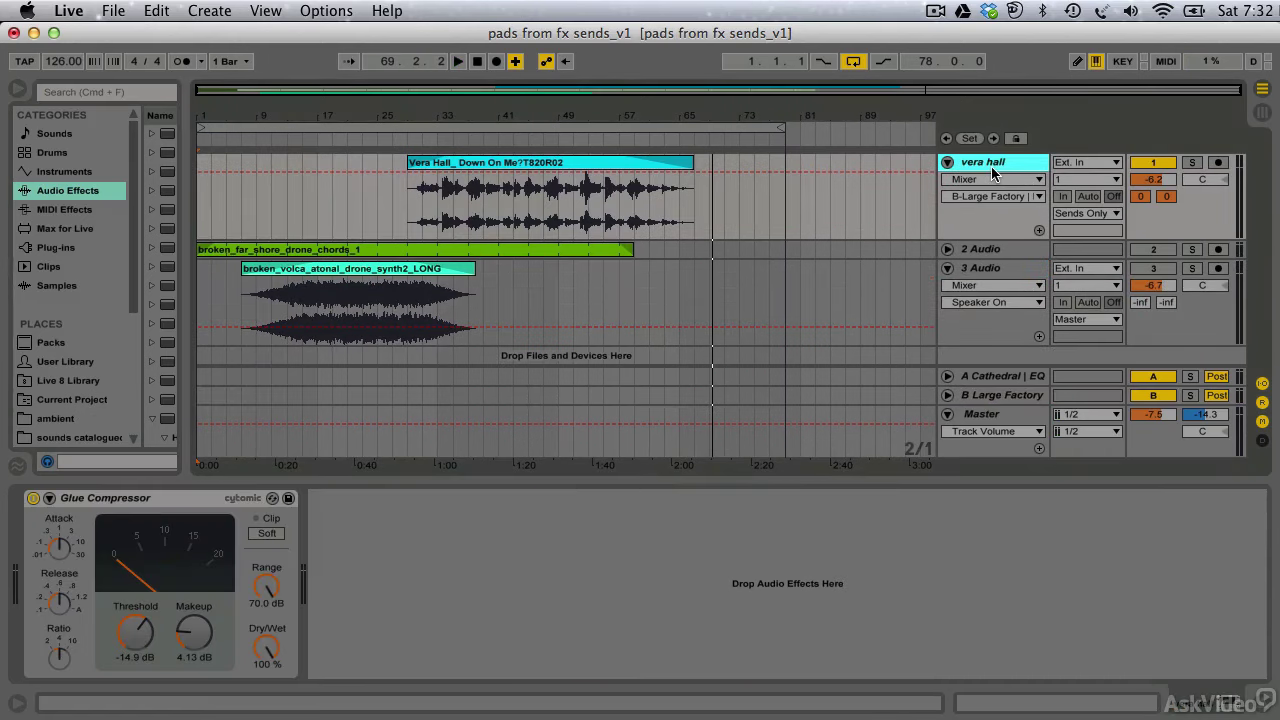
Step: Insert an armed Resampling audio track, loop bars 29–65 and start arrangement recording
key("super+t")
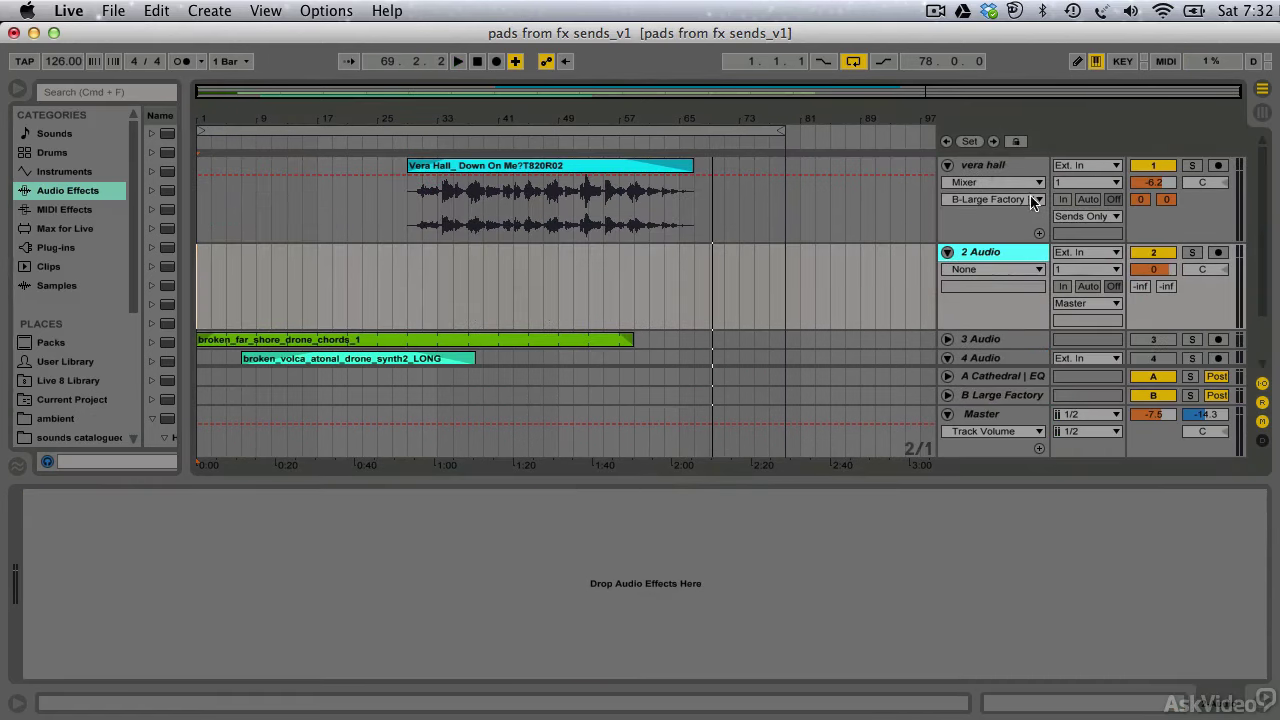
left_click(1072, 252)
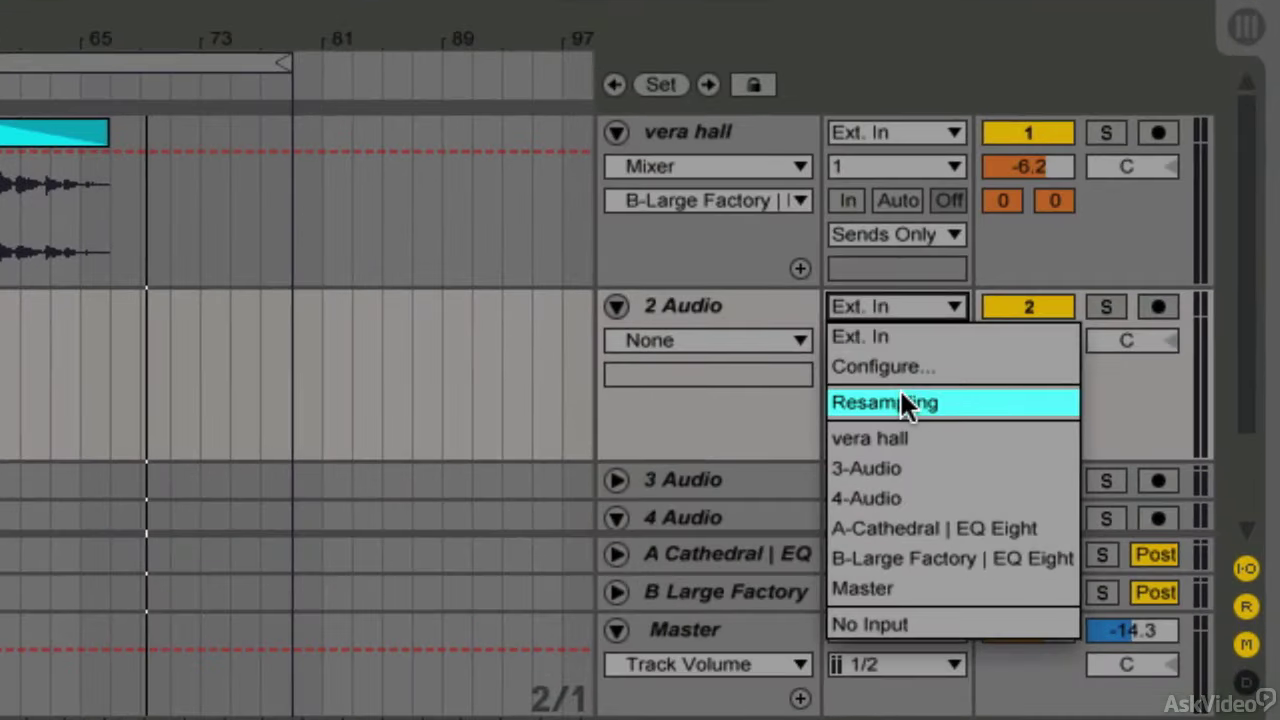
left_click(906, 400)
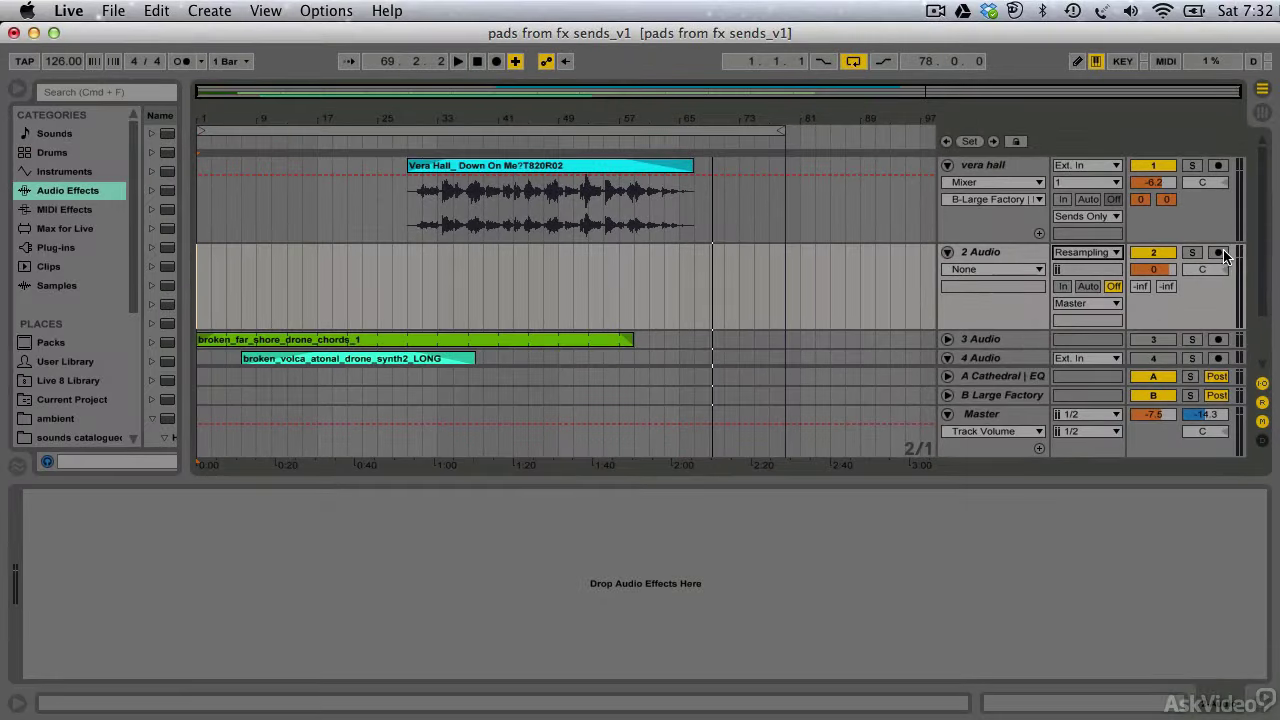
left_click(1218, 253)
left_click_drag(196, 127, 409, 130)
left_click_drag(785, 127, 699, 128)
key("F9")
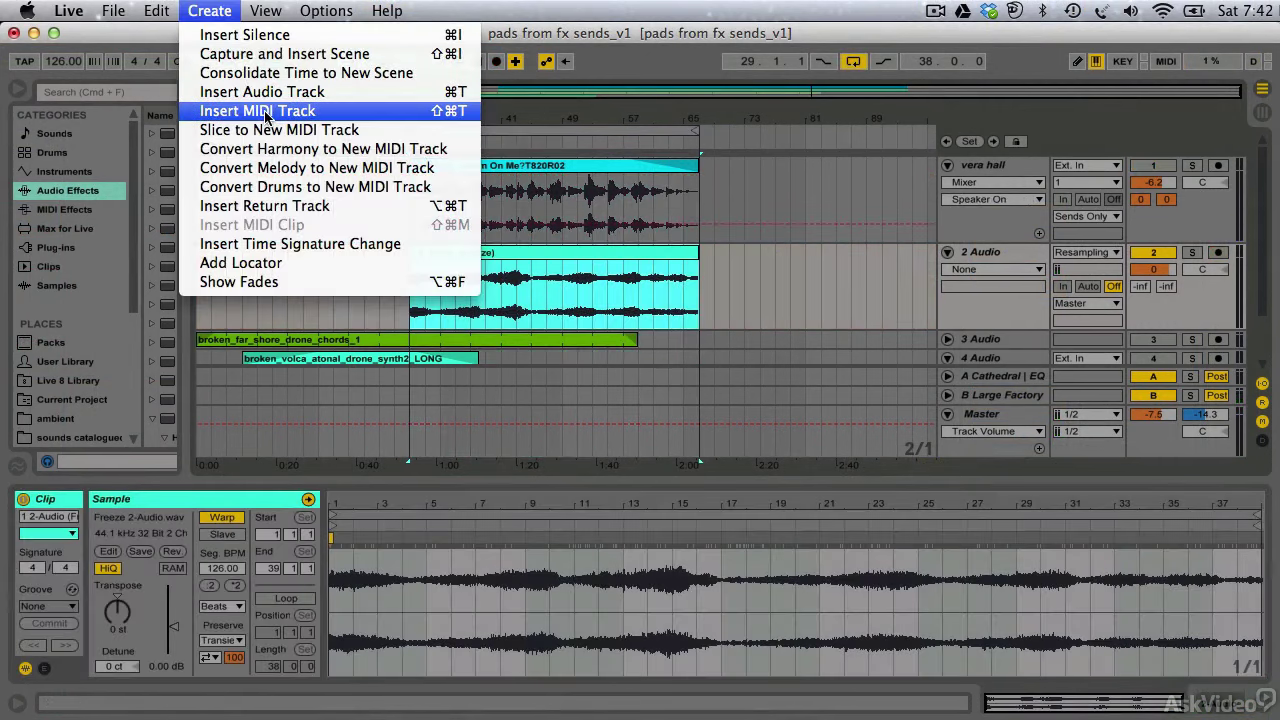
Step: Insert a MIDI track with Simpler and load the resampled 2 Audio recording into it
left_click(264, 110)
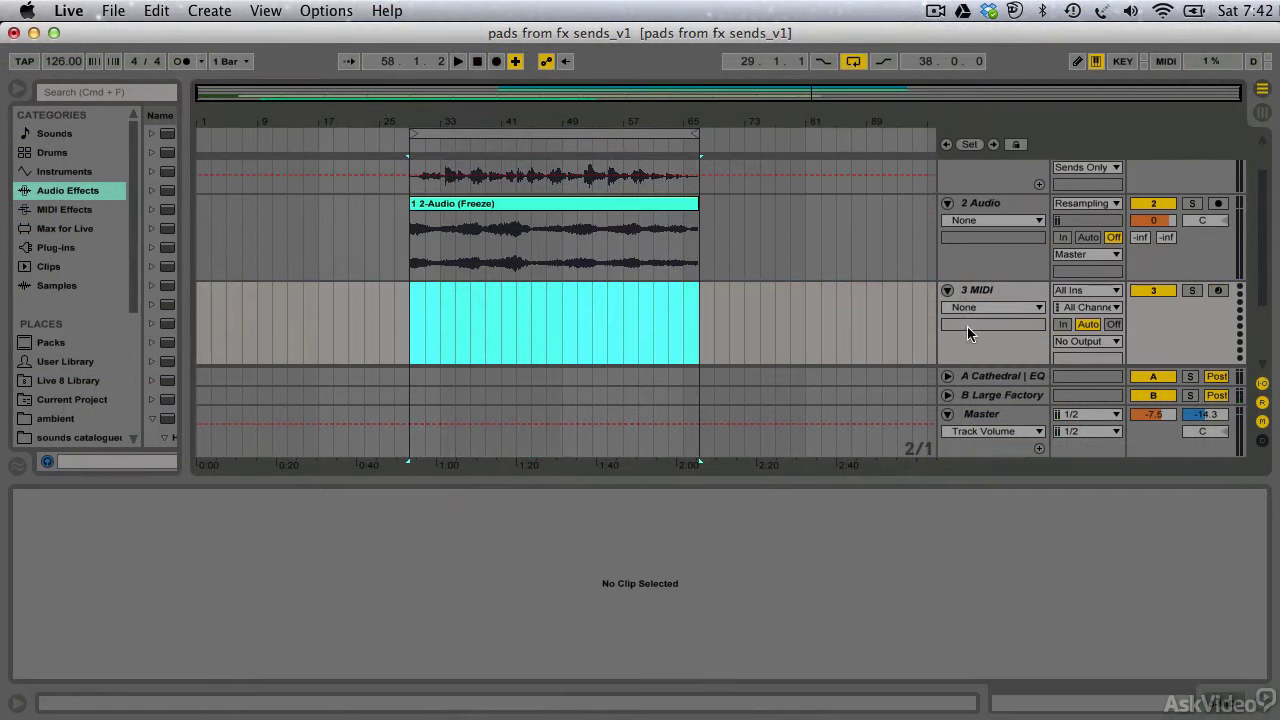
left_click_drag(184, 229, 375, 241)
left_click(68, 210)
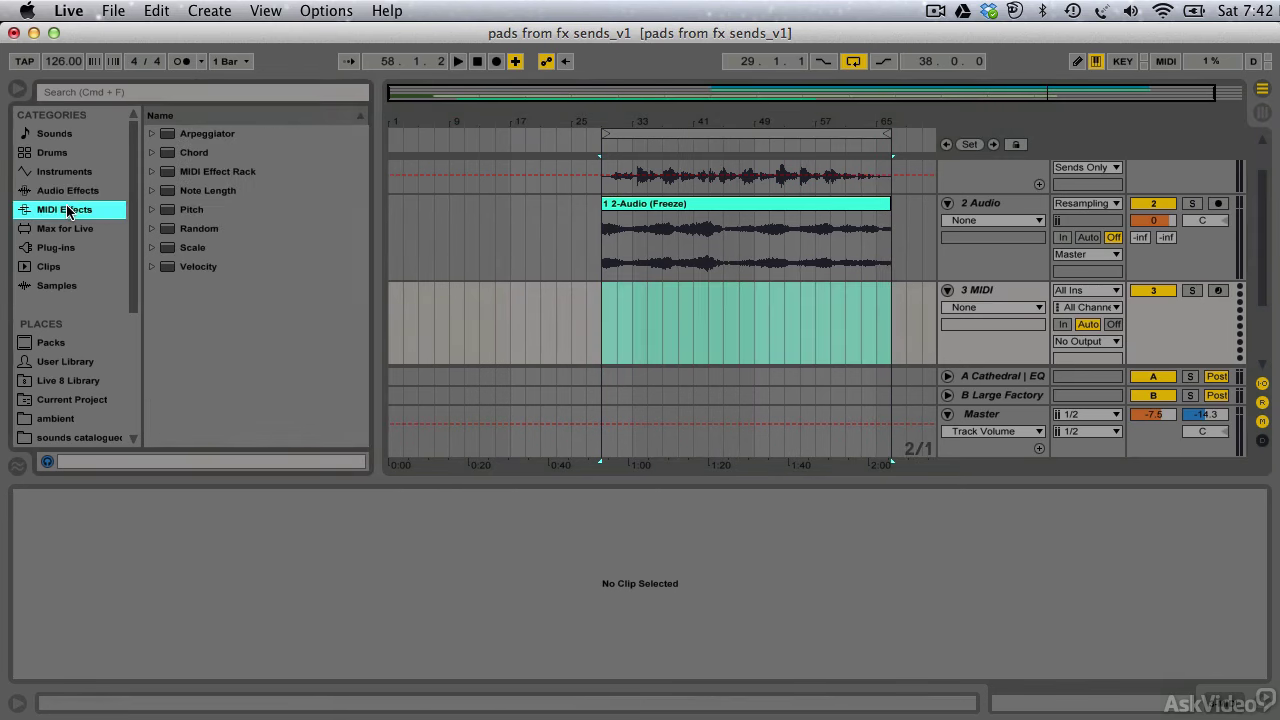
left_click(62, 192)
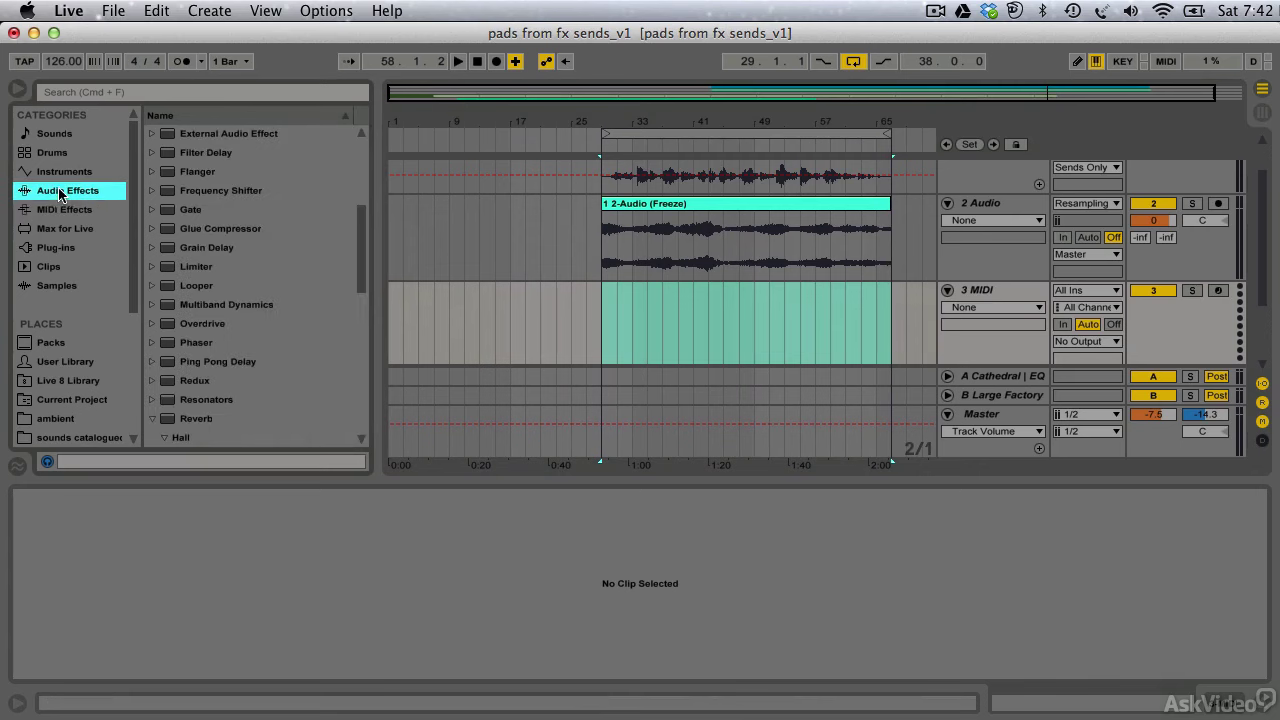
left_click(62, 171)
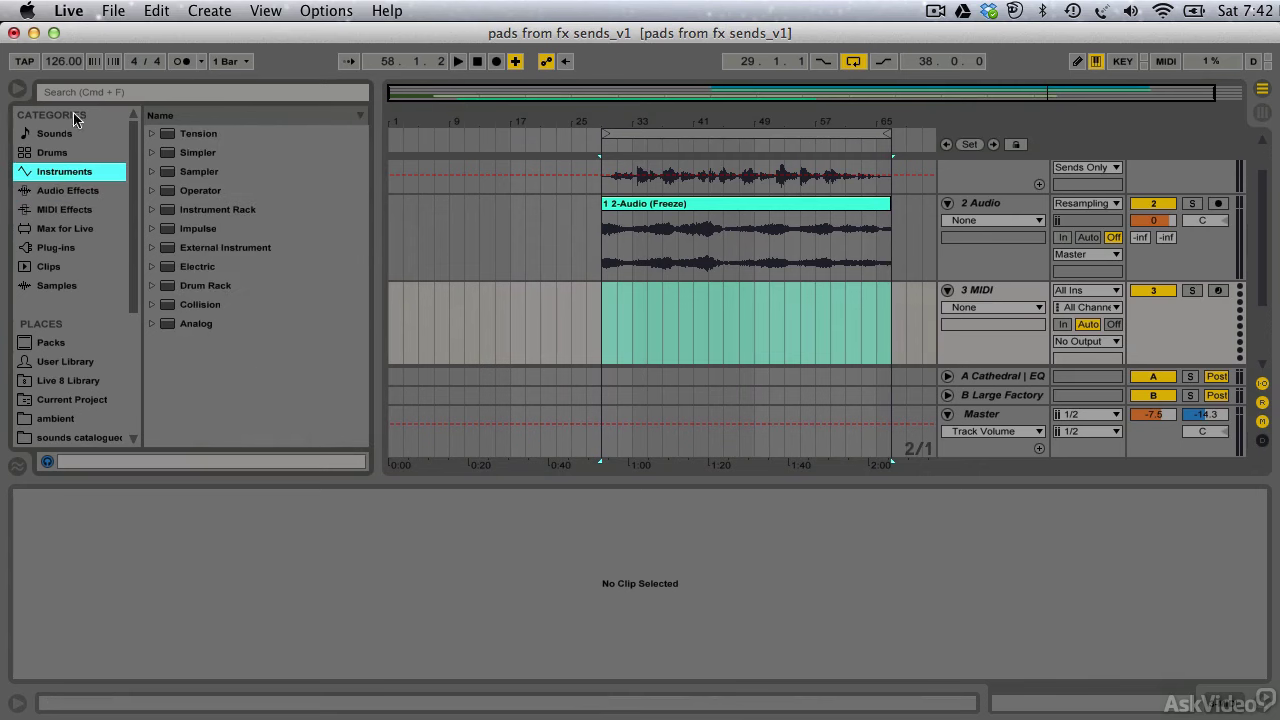
left_click(175, 157)
left_click_drag(180, 158, 577, 345)
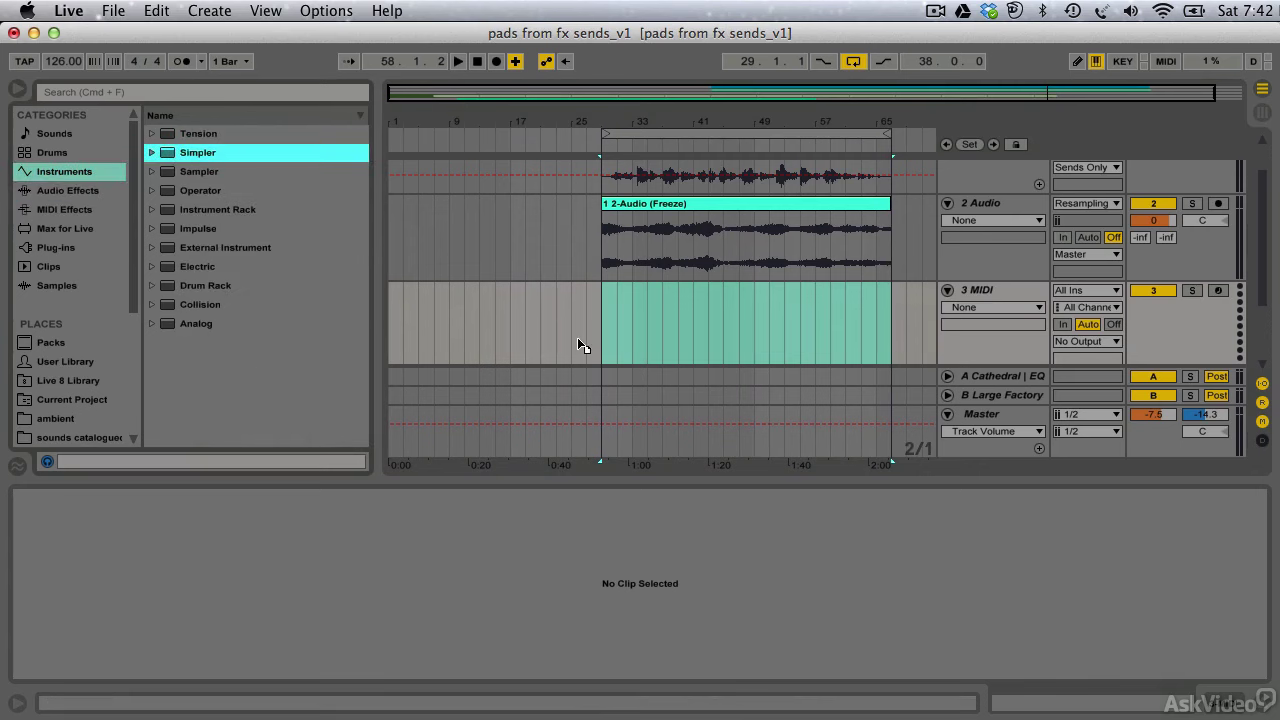
left_click_drag(630, 240, 361, 536)
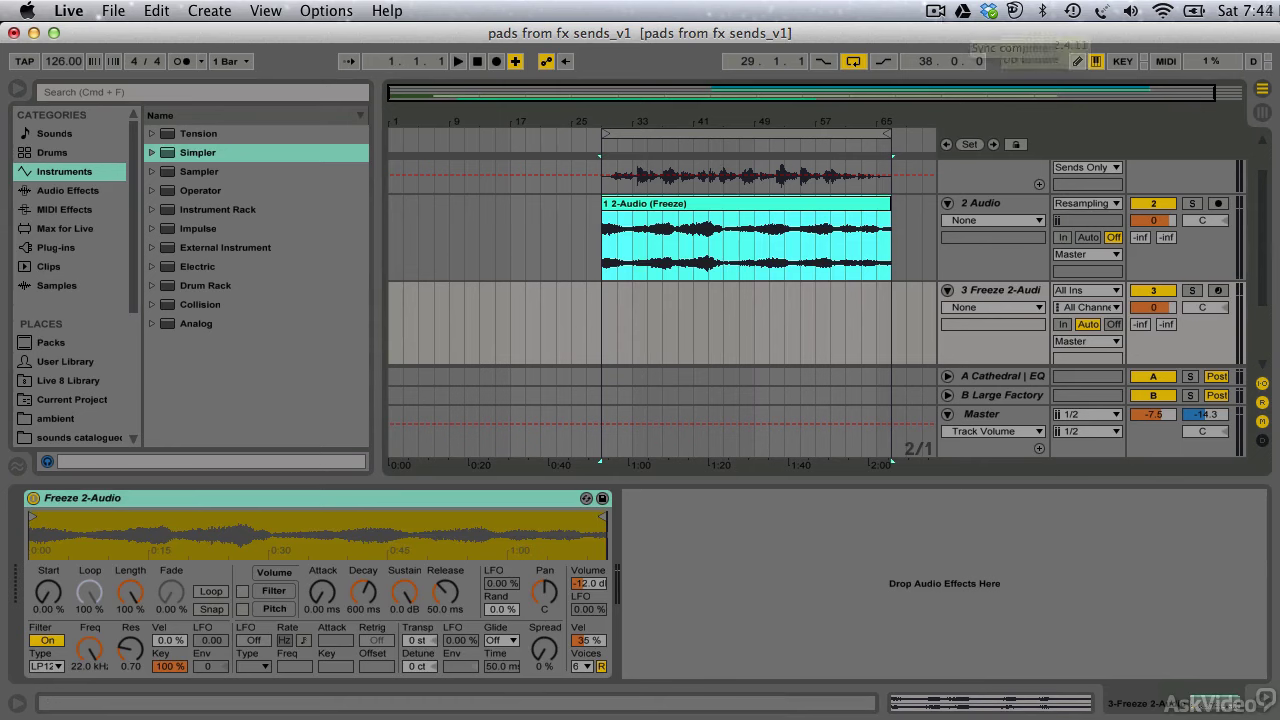
Step: Arm the Simpler track, enable Loop, slow the attack, set release 11.4 s, start later, cutoff 231 Hz
left_click(947, 204)
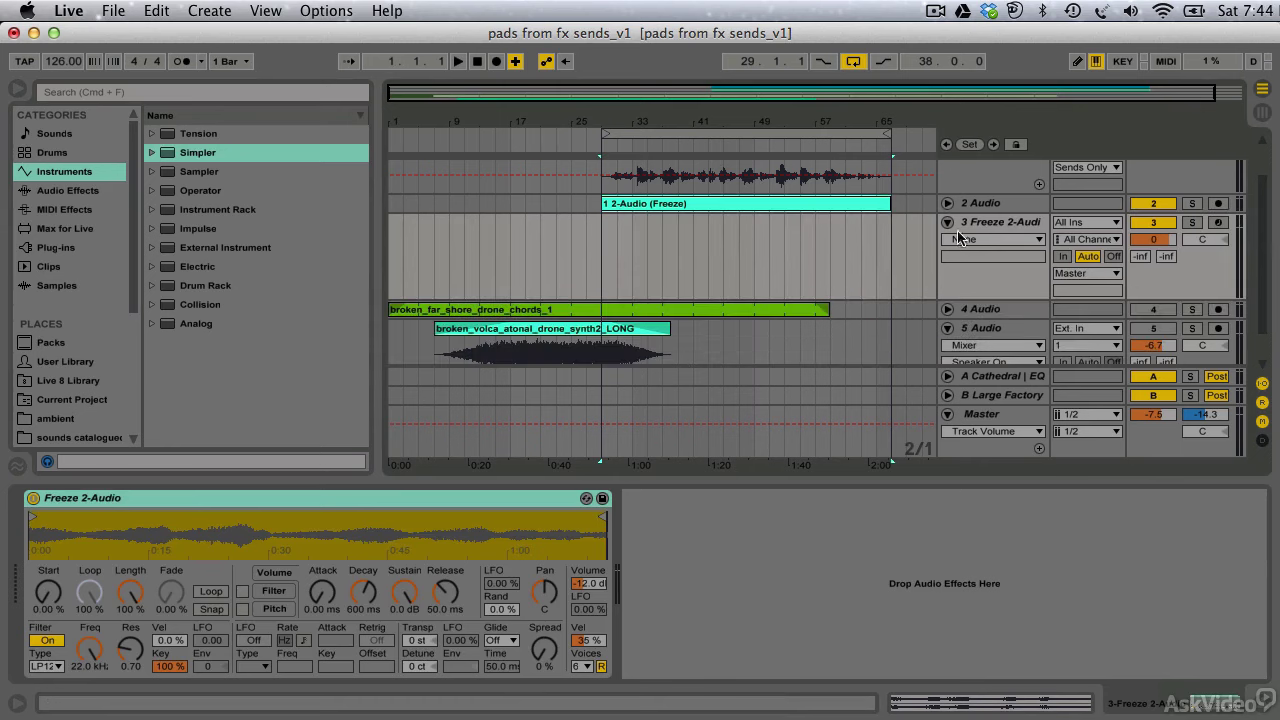
left_click(1217, 223)
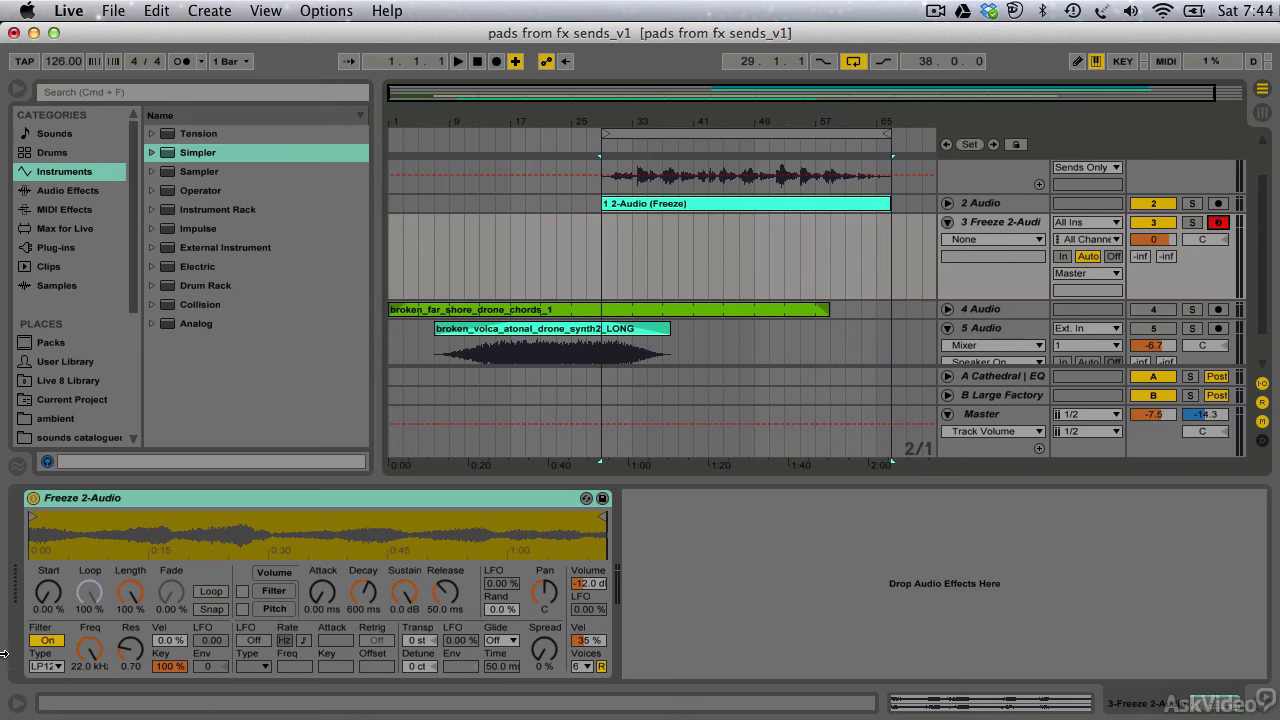
left_click(206, 592)
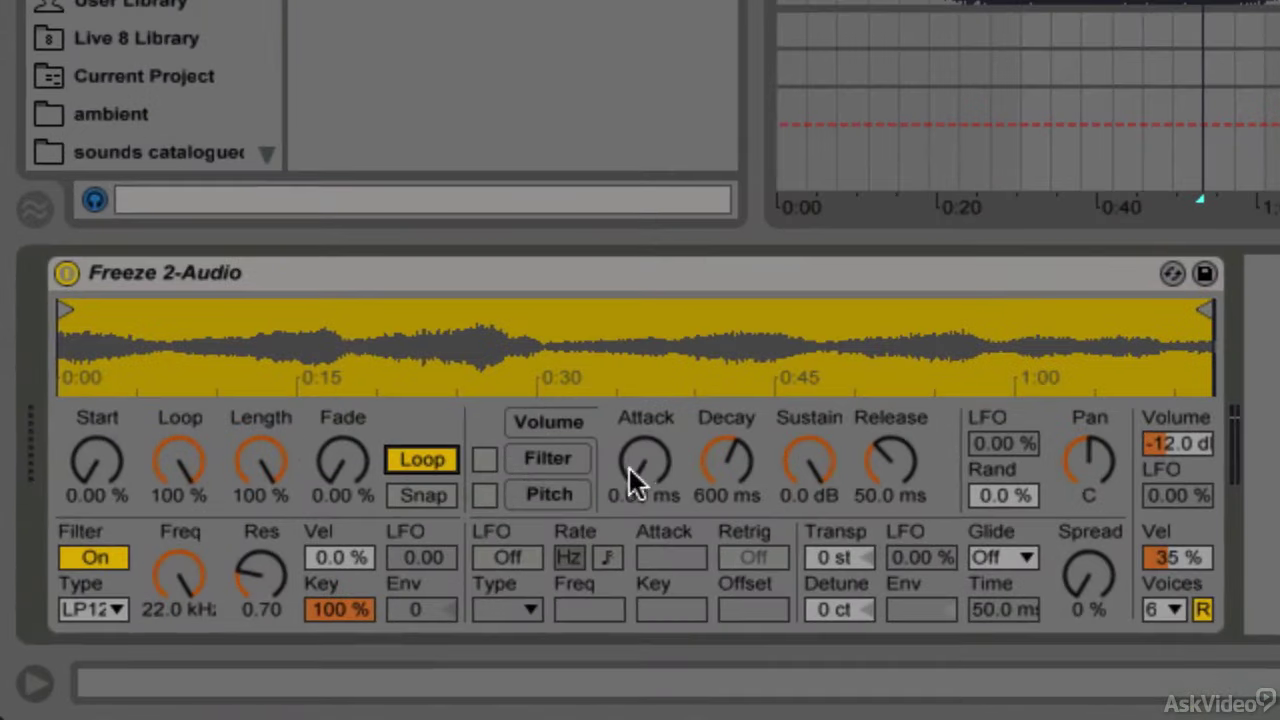
mouse_move(661, 458)
left_mouse_down()
mouse_move(661, 420)
mouse_move(653, 458)
left_mouse_up()
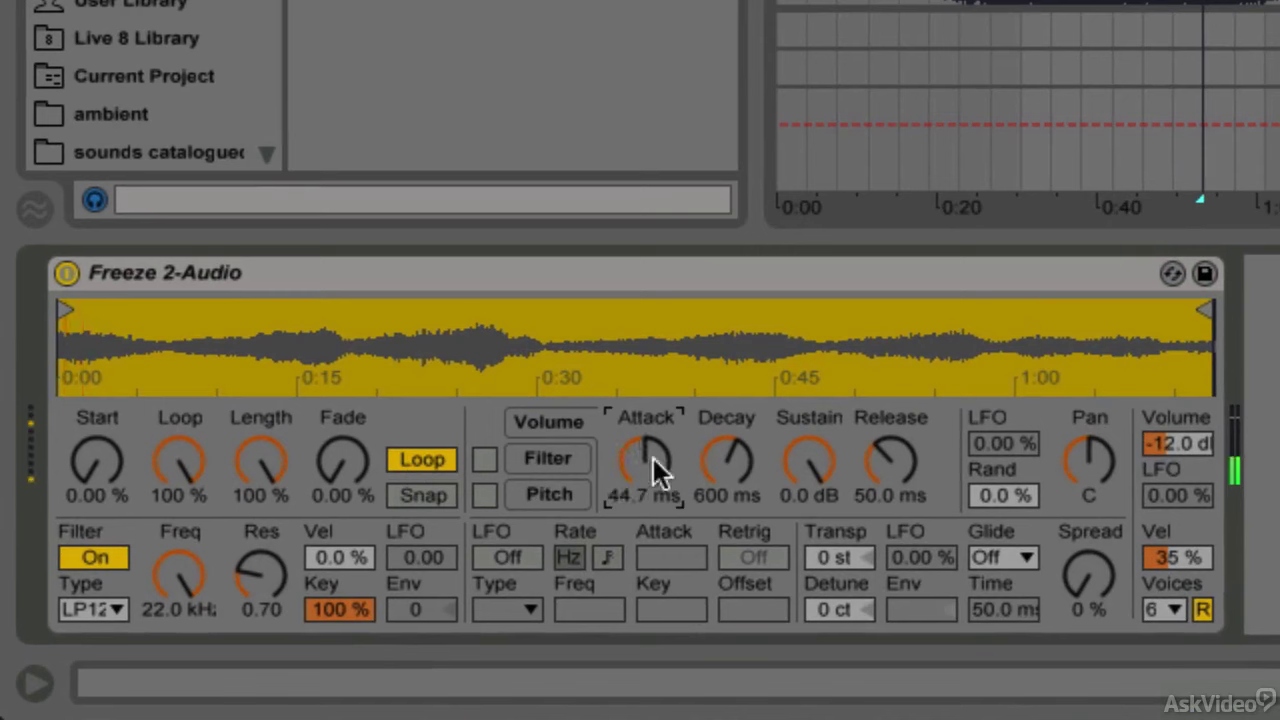
left_click_drag(890, 460, 890, 418)
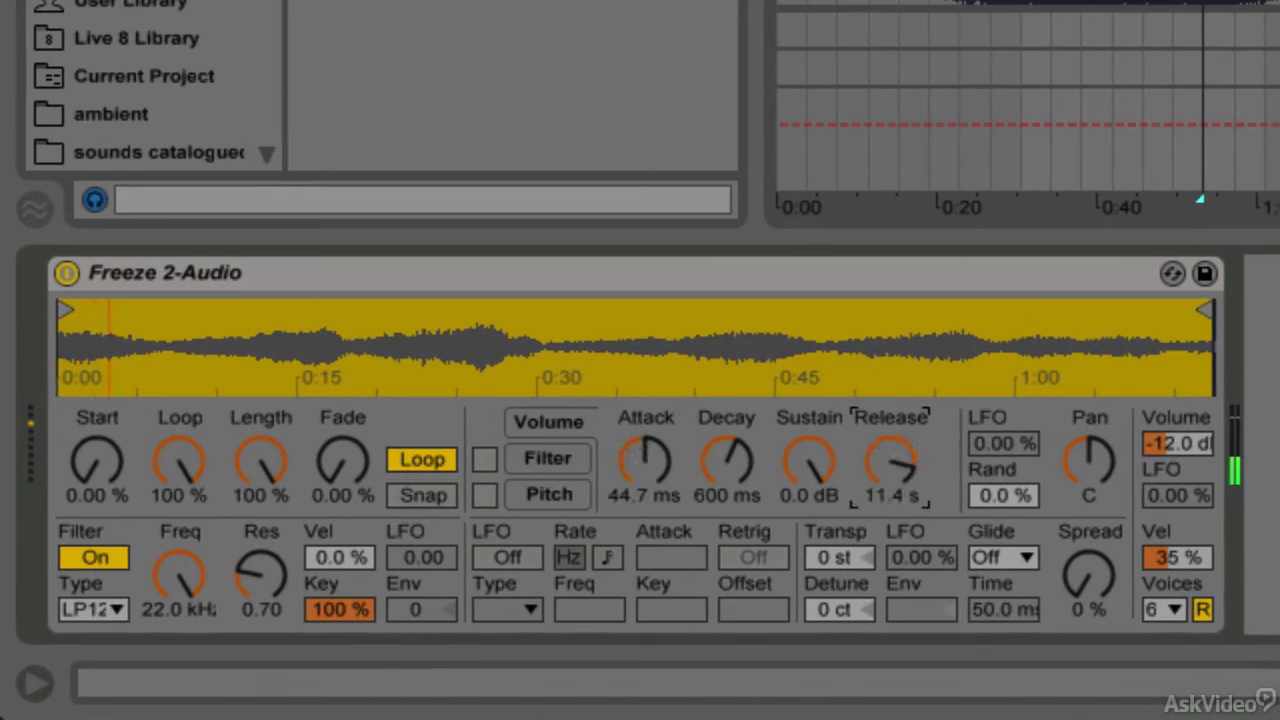
left_click_drag(64, 310, 143, 308)
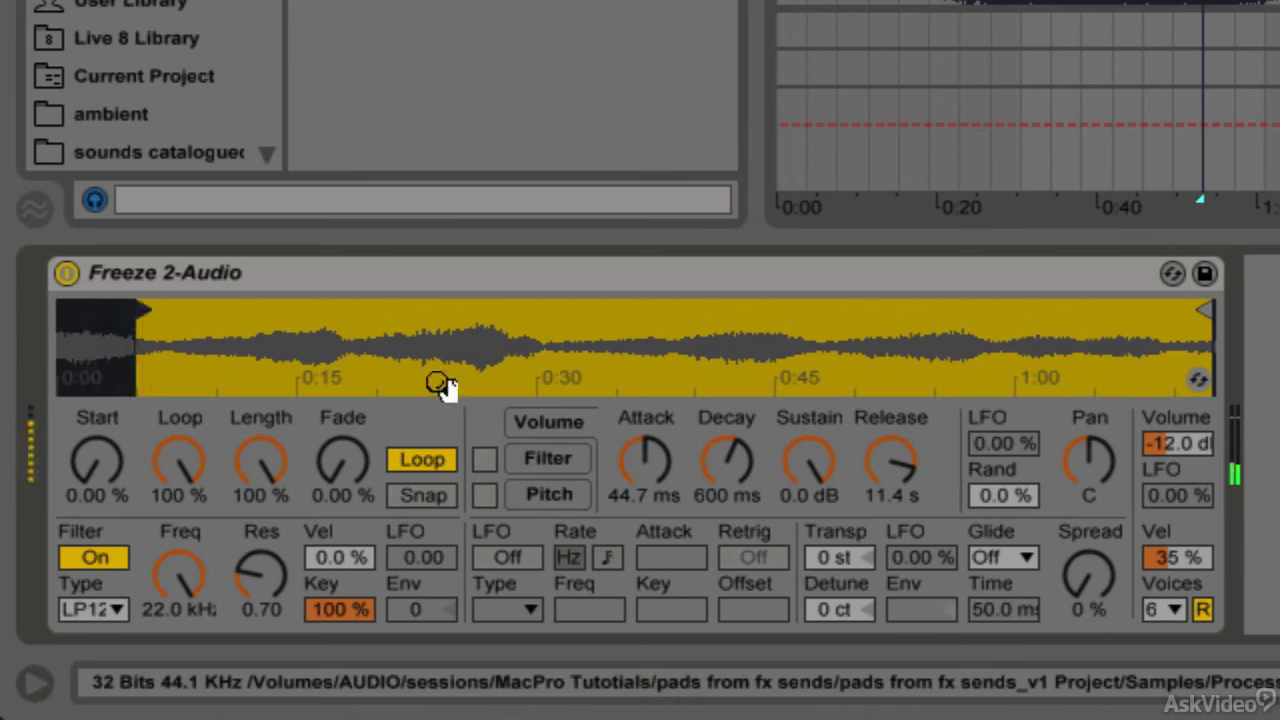
left_click_drag(175, 582, 175, 640)
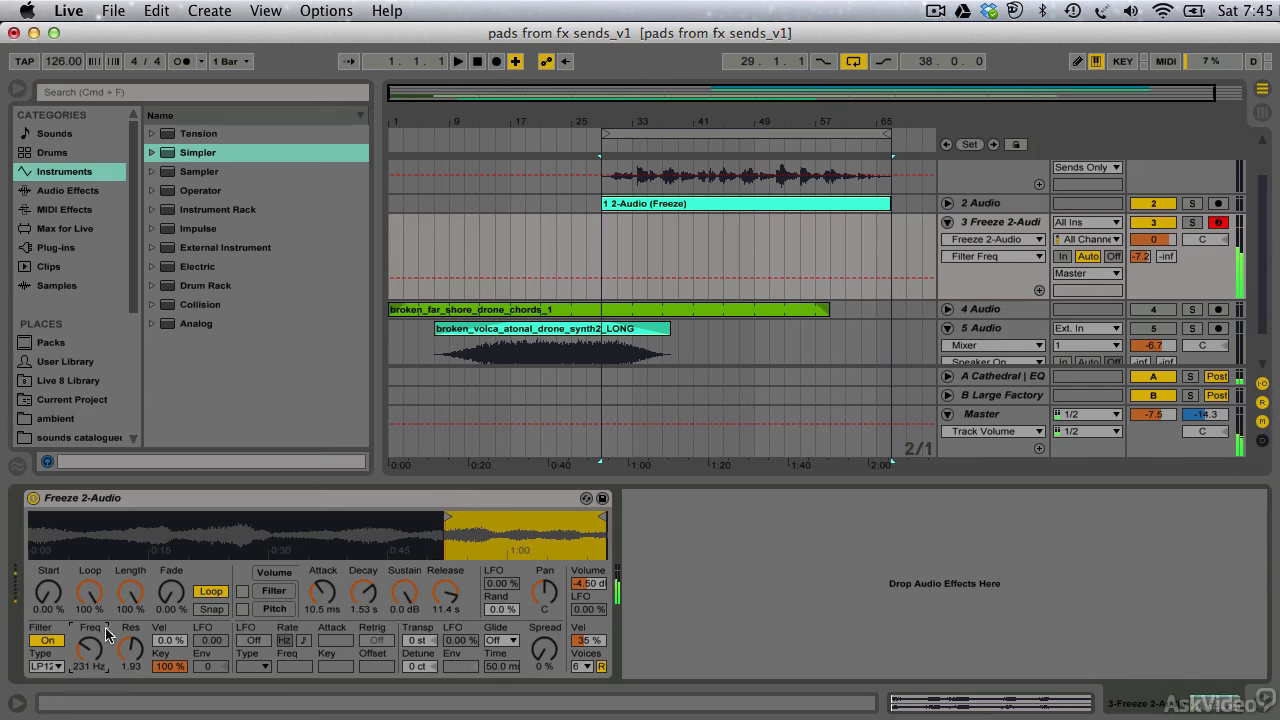
Step: Shrink Simpler's loop to start at 61.9%, tweak the vocal's Cathedral send, and shift the keyboard octave
mouse_move(600, 517)
left_mouse_down()
mouse_move(456, 516)
mouse_move(448, 502)
left_mouse_up()
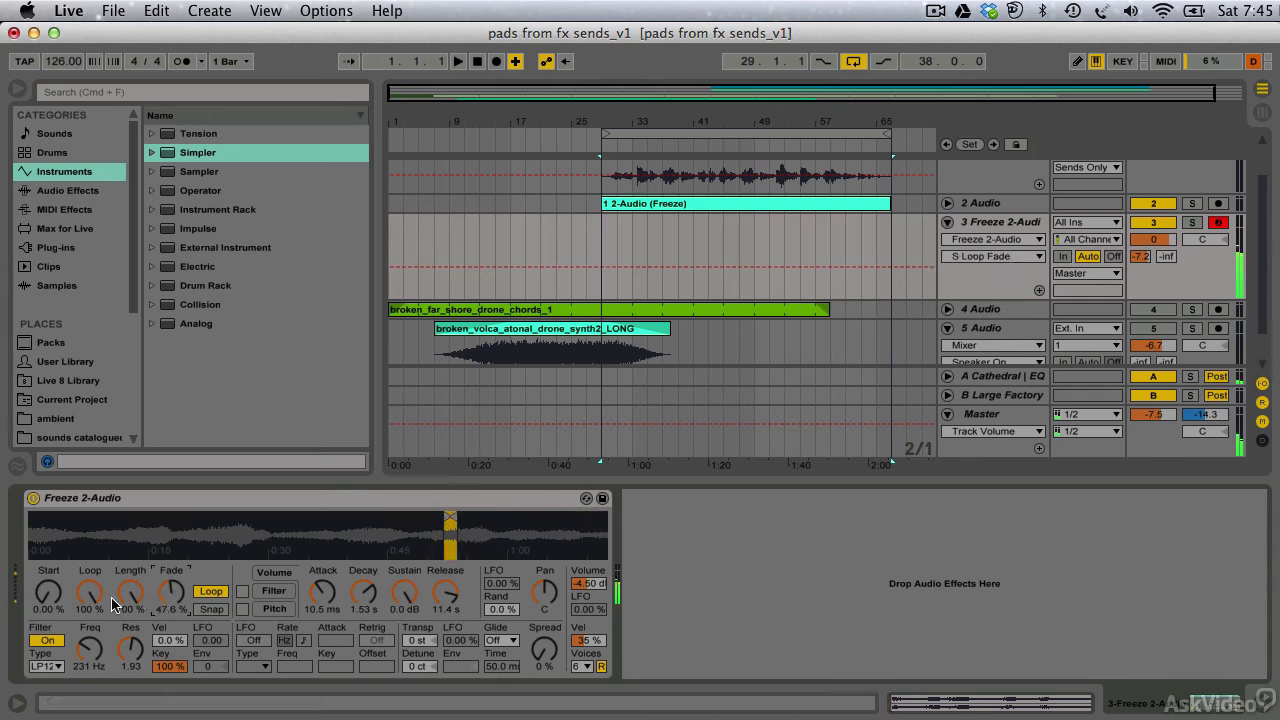
left_click_drag(113, 600, 113, 608)
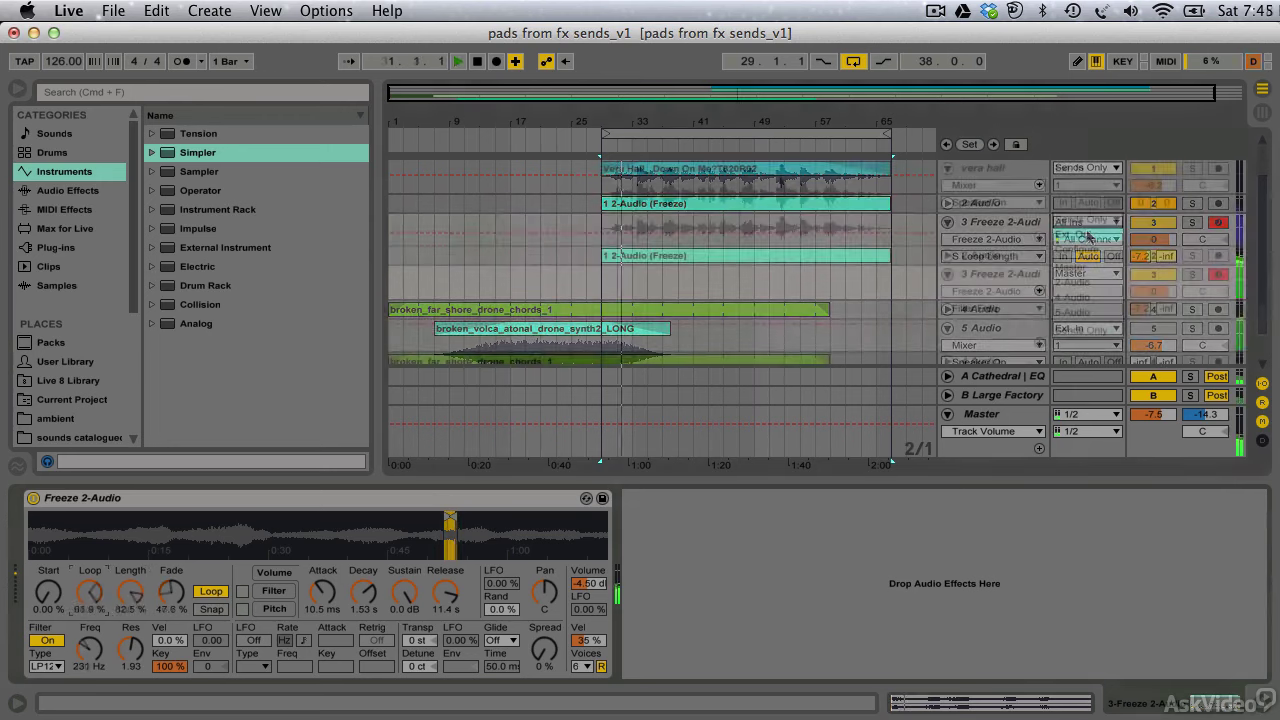
left_click(1088, 236)
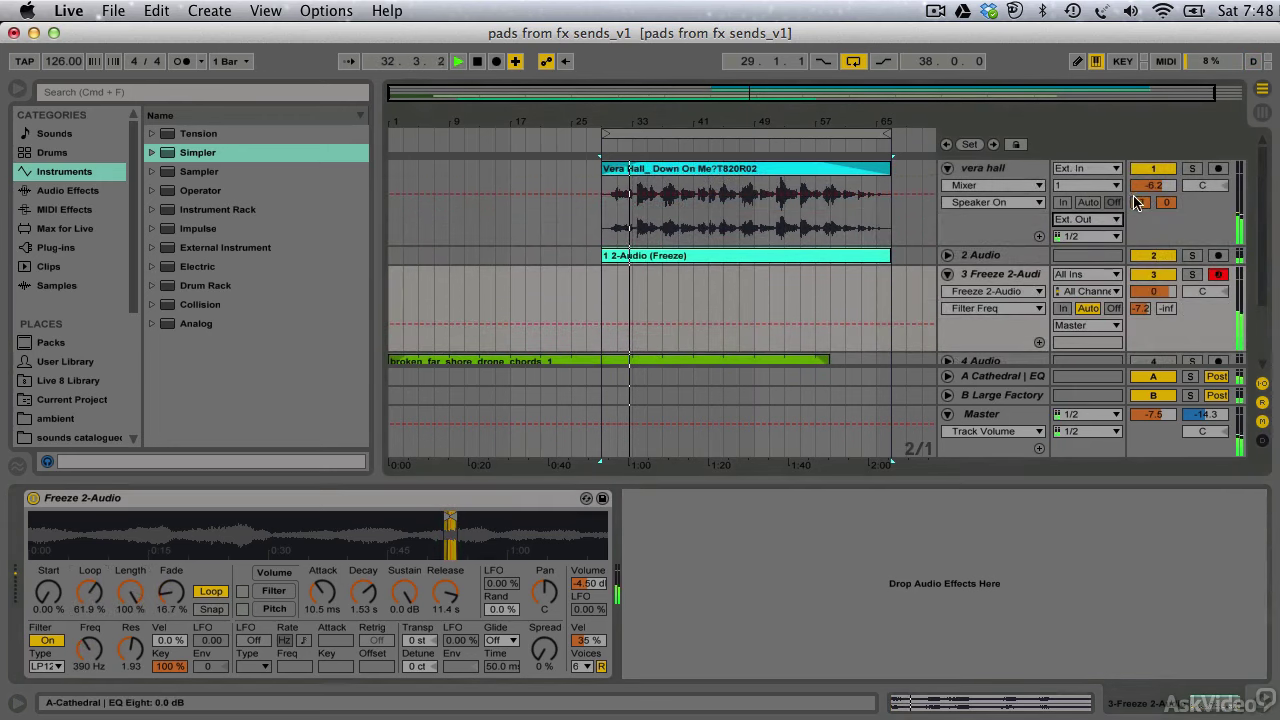
left_click(1136, 202)
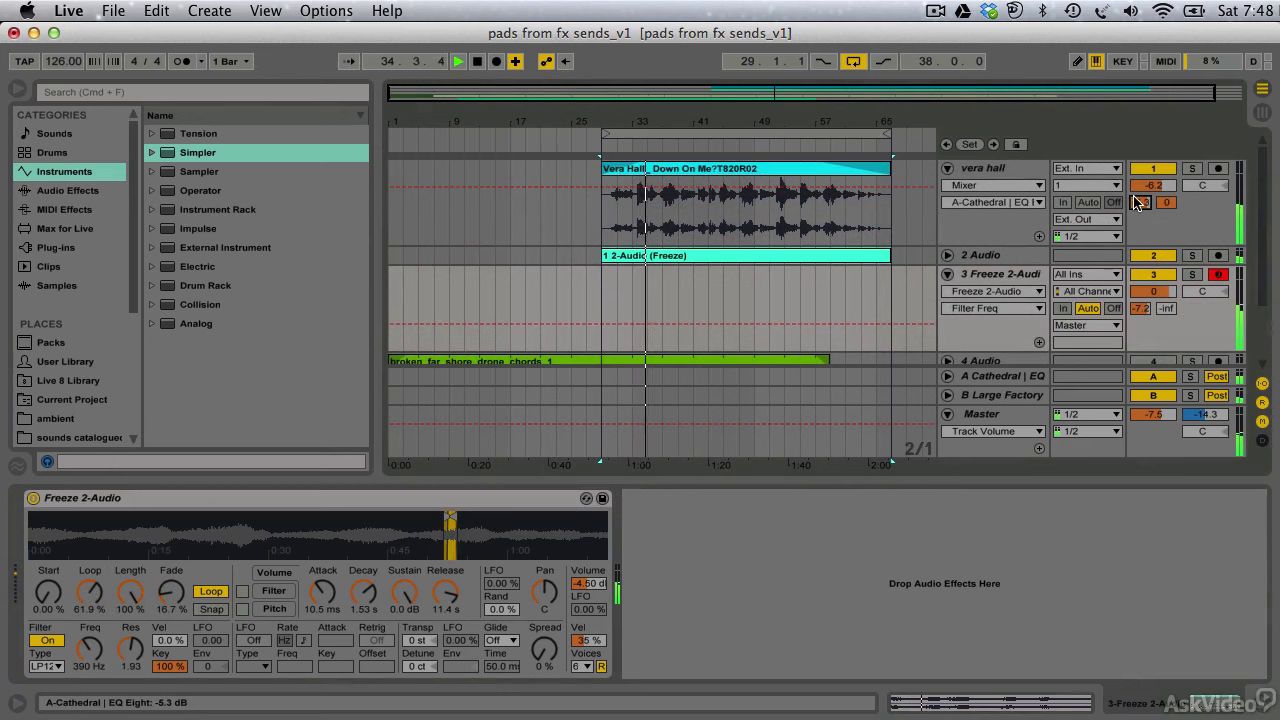
key("x")
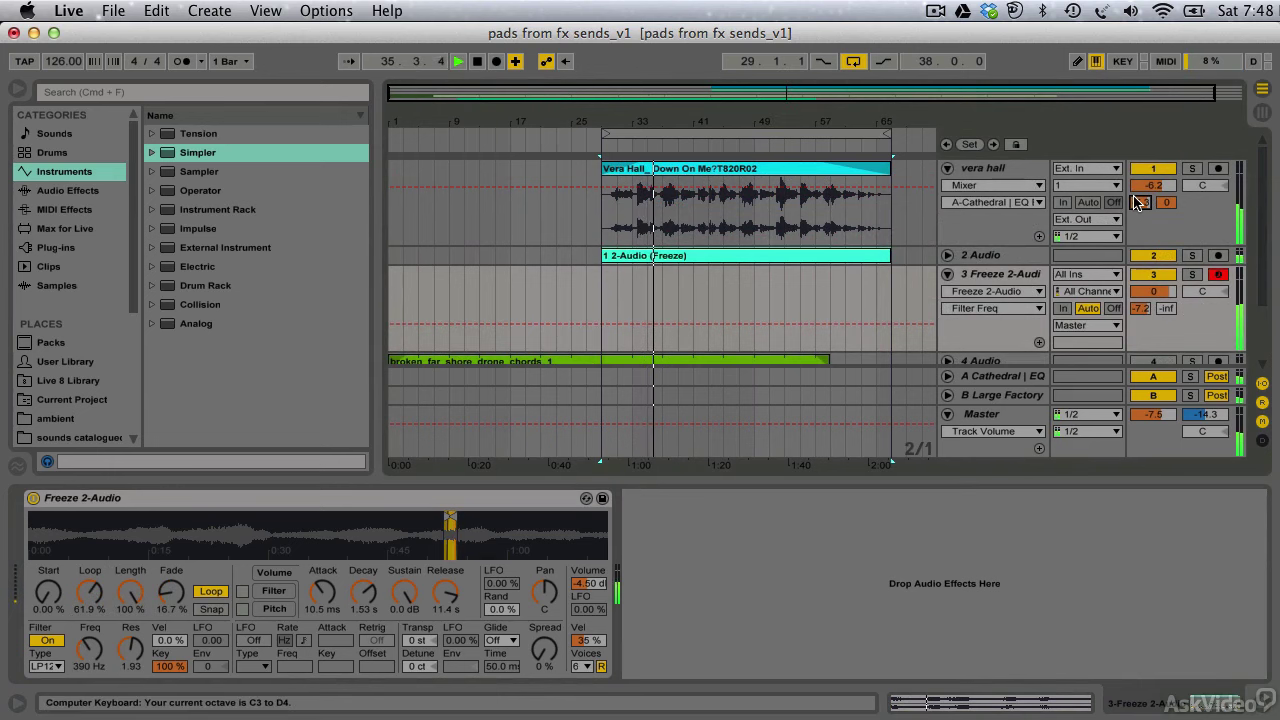